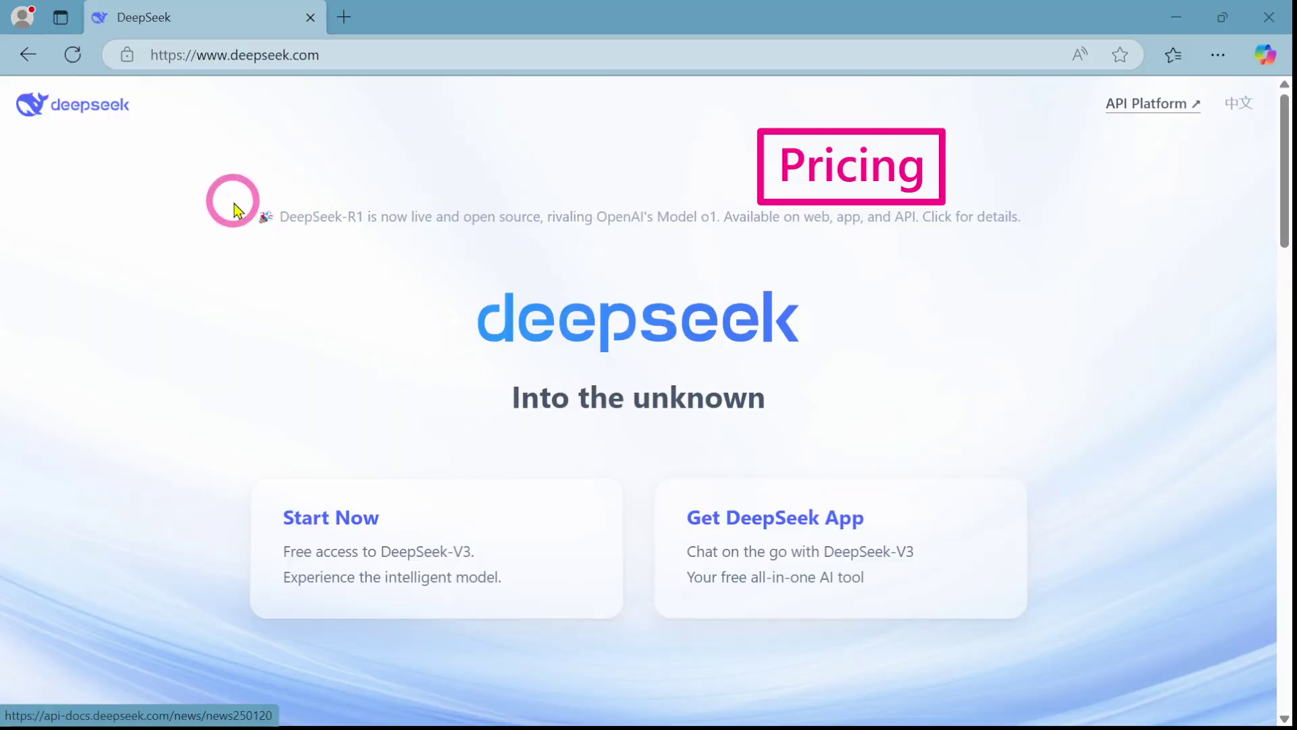
{"action": "left_click", "coordinate": [1162, 112]}
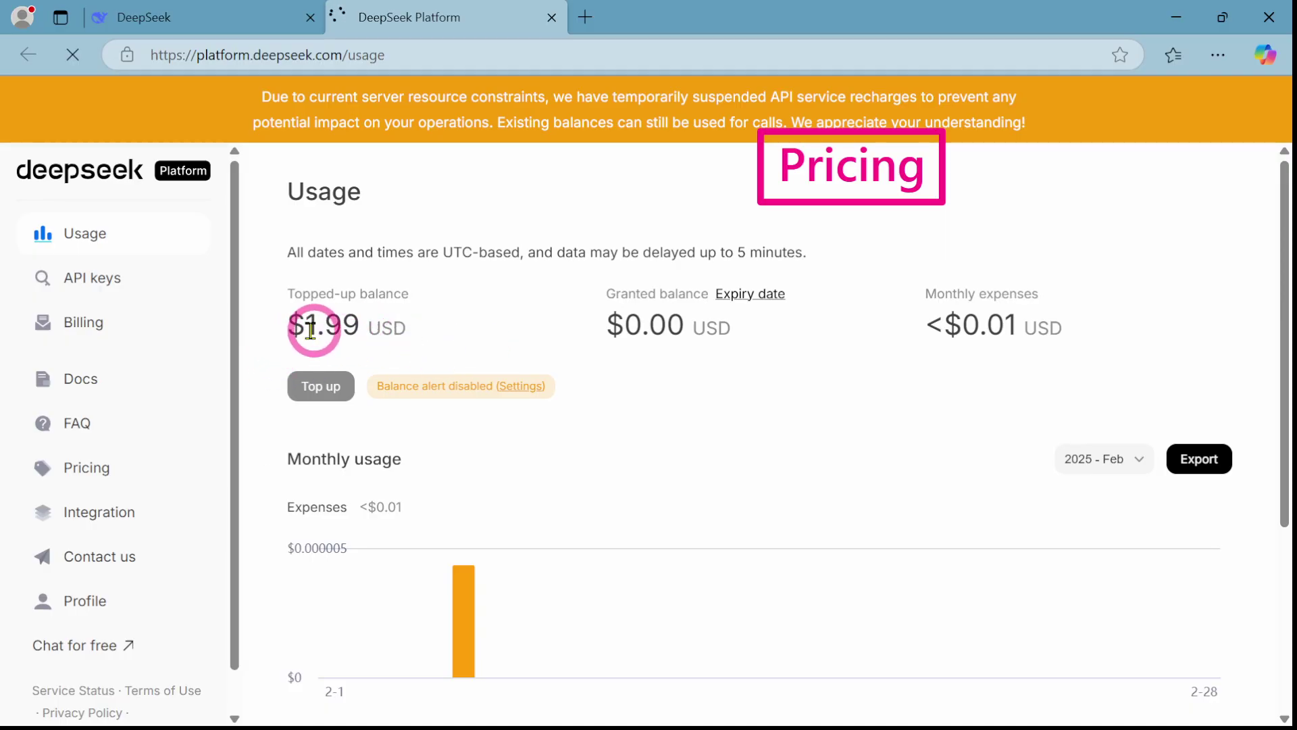
{"action": "scroll", "coordinate": [642, 359], "scroll_direction": "down", "scroll_amount": 1}
{"action": "scroll", "coordinate": [467, 476], "scroll_direction": "down", "scroll_amount": 2}
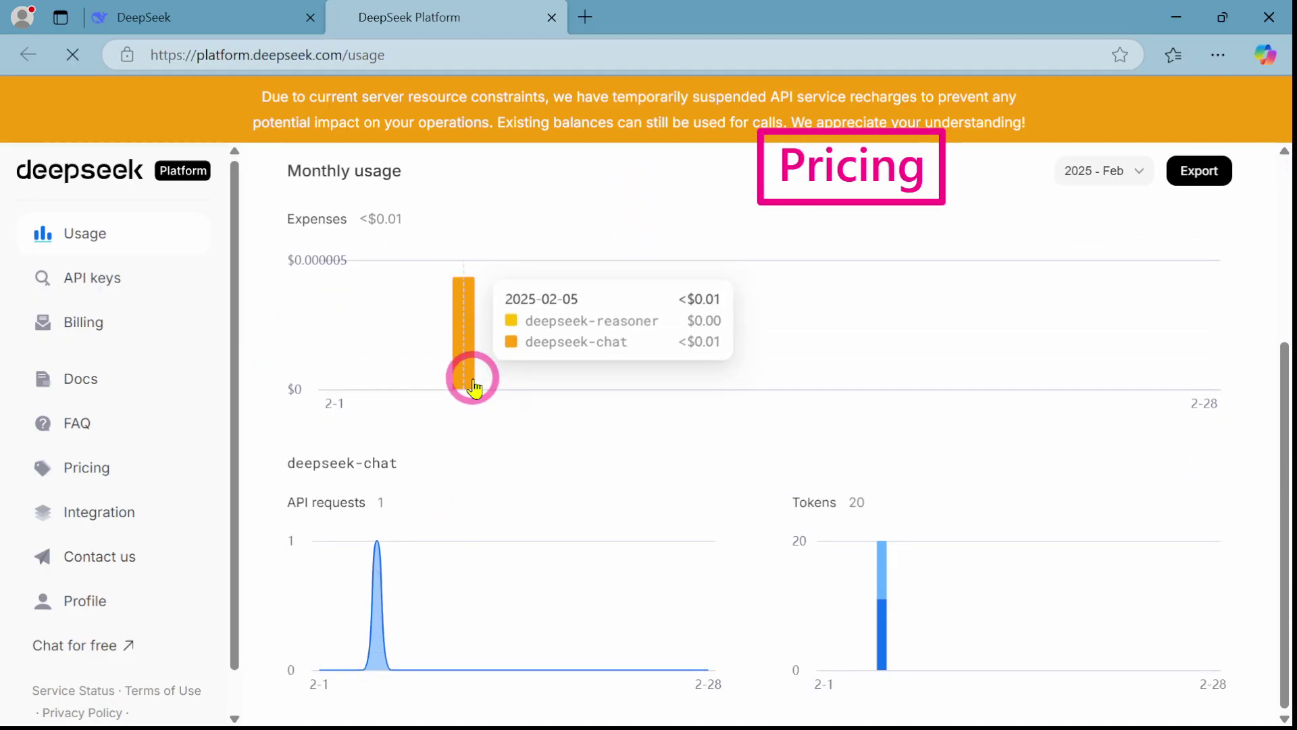
{"action": "mouse_move", "coordinate": [427, 603]}
{"action": "scroll", "coordinate": [426, 603], "scroll_direction": "up", "scroll_amount": 3}
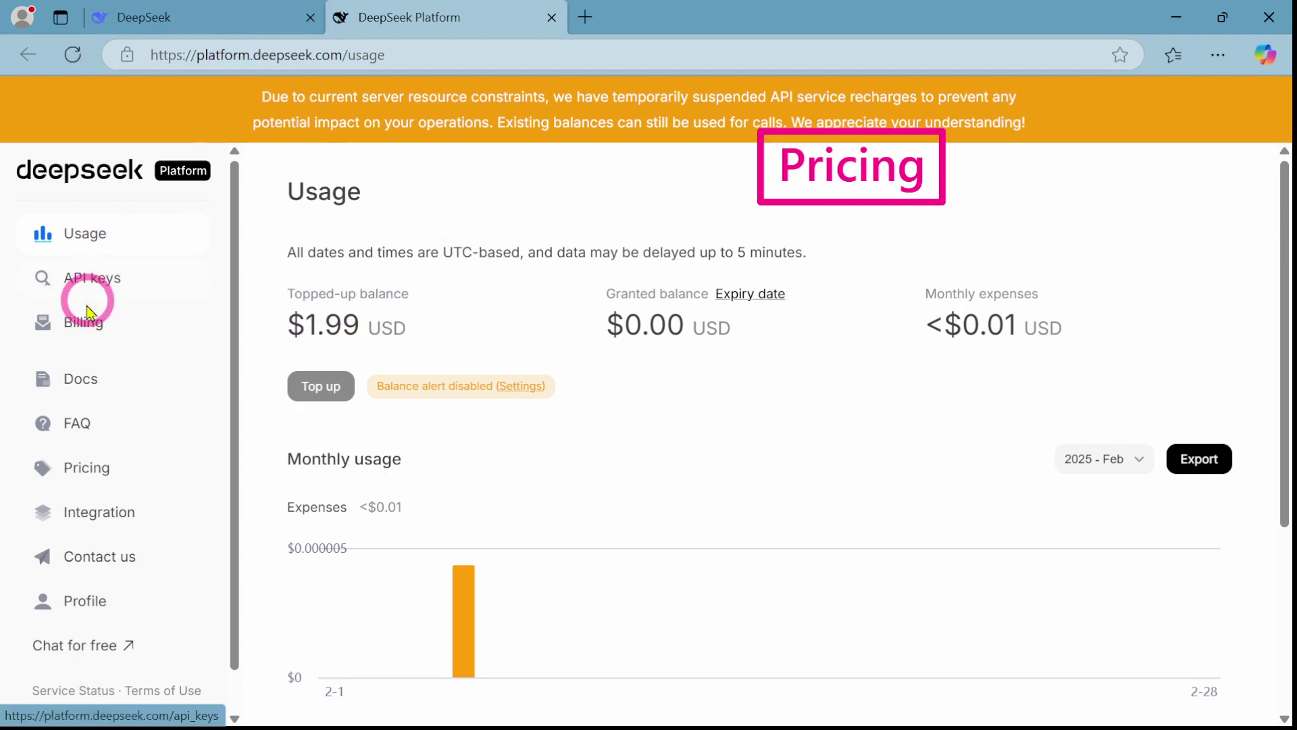
Open the API Docs and browse Models & Pricing, the first API call guide and the Temperature page.
{"action": "left_click", "coordinate": [78, 379]}
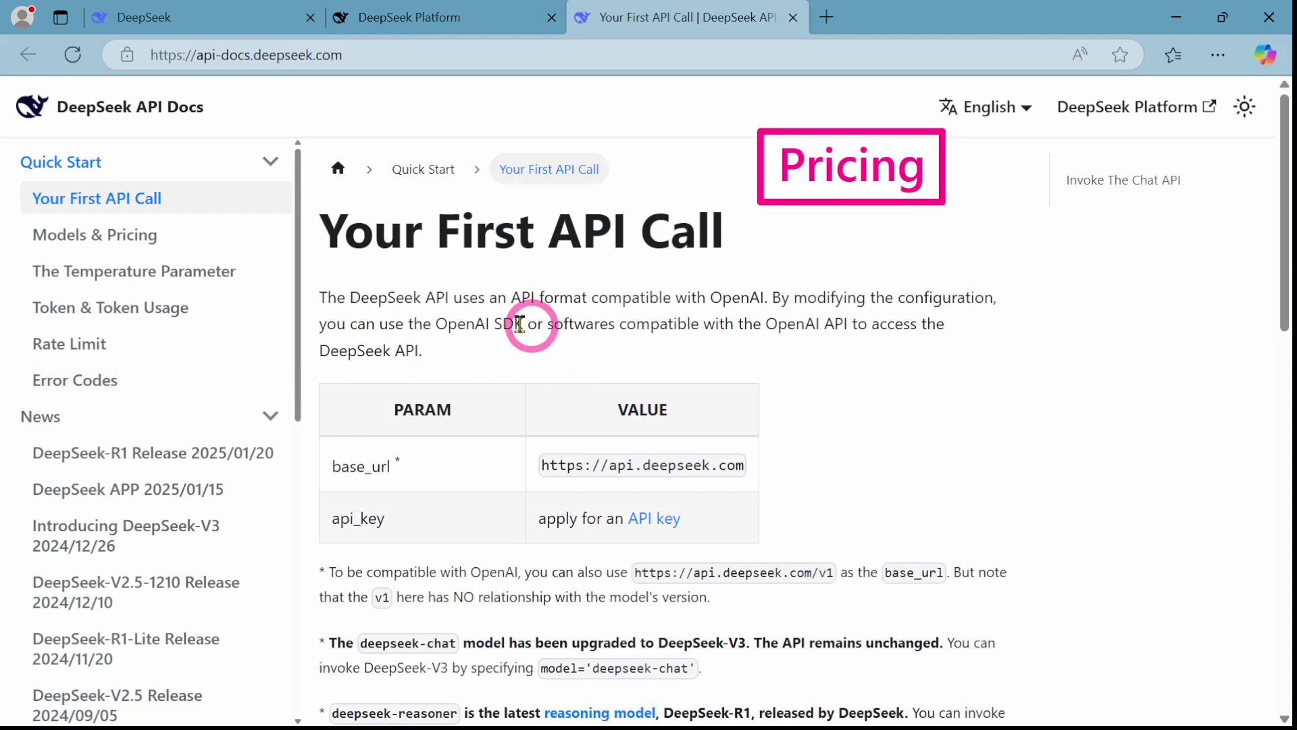
{"action": "left_click", "coordinate": [35, 233]}
{"action": "left_click", "coordinate": [151, 193]}
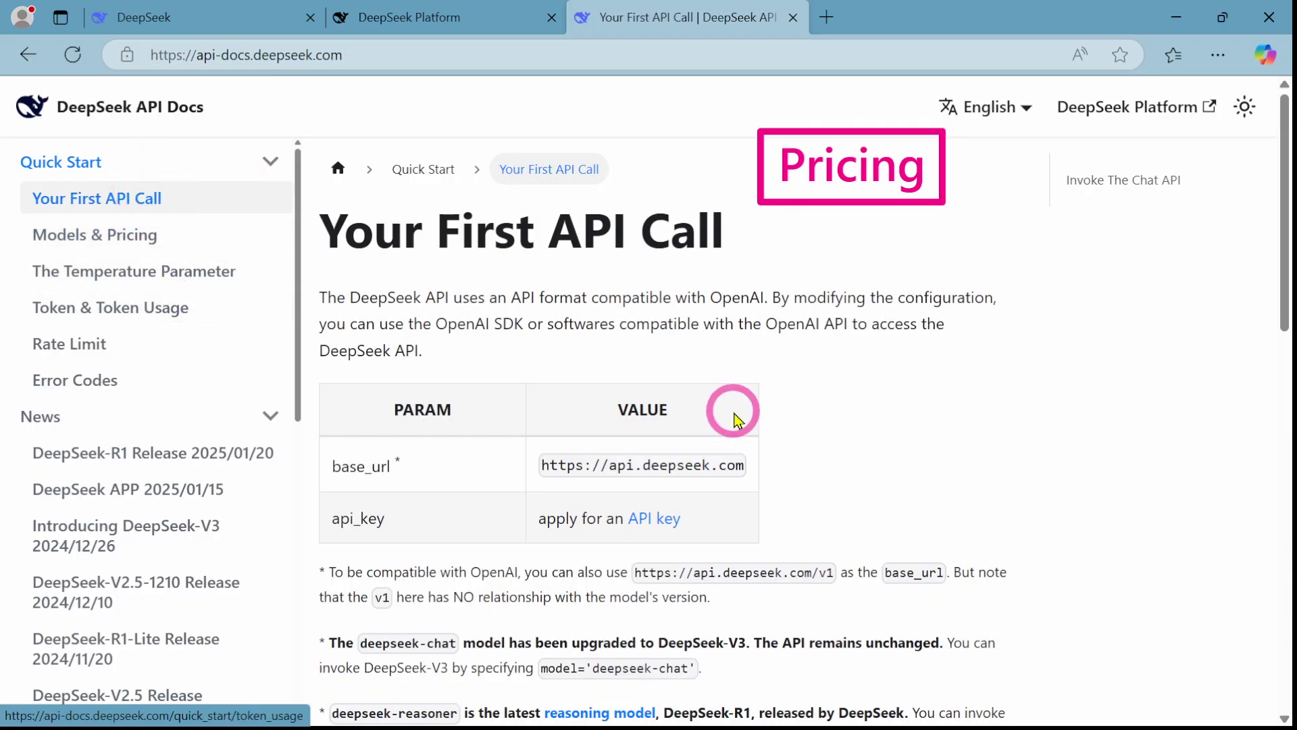
{"action": "scroll", "coordinate": [679, 456], "scroll_direction": "down", "scroll_amount": 5}
{"action": "scroll", "coordinate": [679, 462], "scroll_direction": "down", "scroll_amount": 1}
{"action": "scroll", "coordinate": [678, 462], "scroll_direction": "down", "scroll_amount": 5}
{"action": "scroll", "coordinate": [676, 458], "scroll_direction": "up", "scroll_amount": 5}
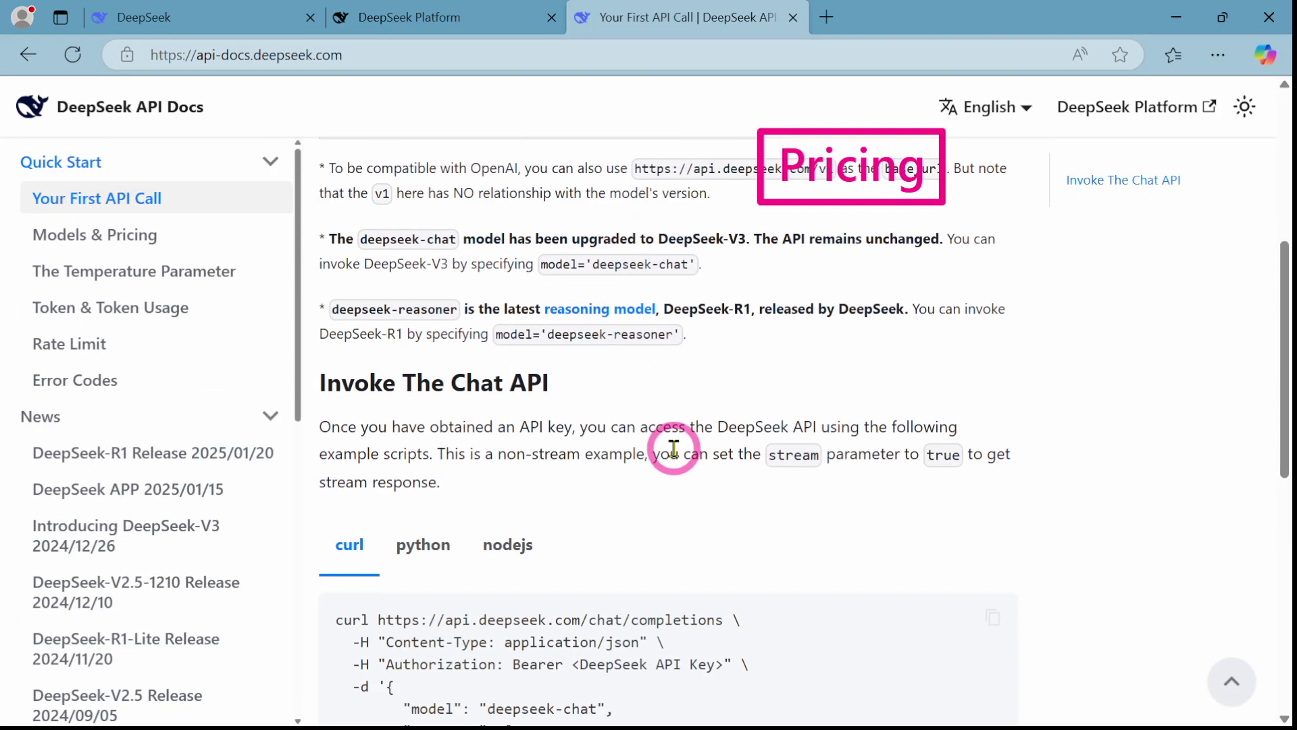
{"action": "scroll", "coordinate": [669, 445], "scroll_direction": "up", "scroll_amount": 5}
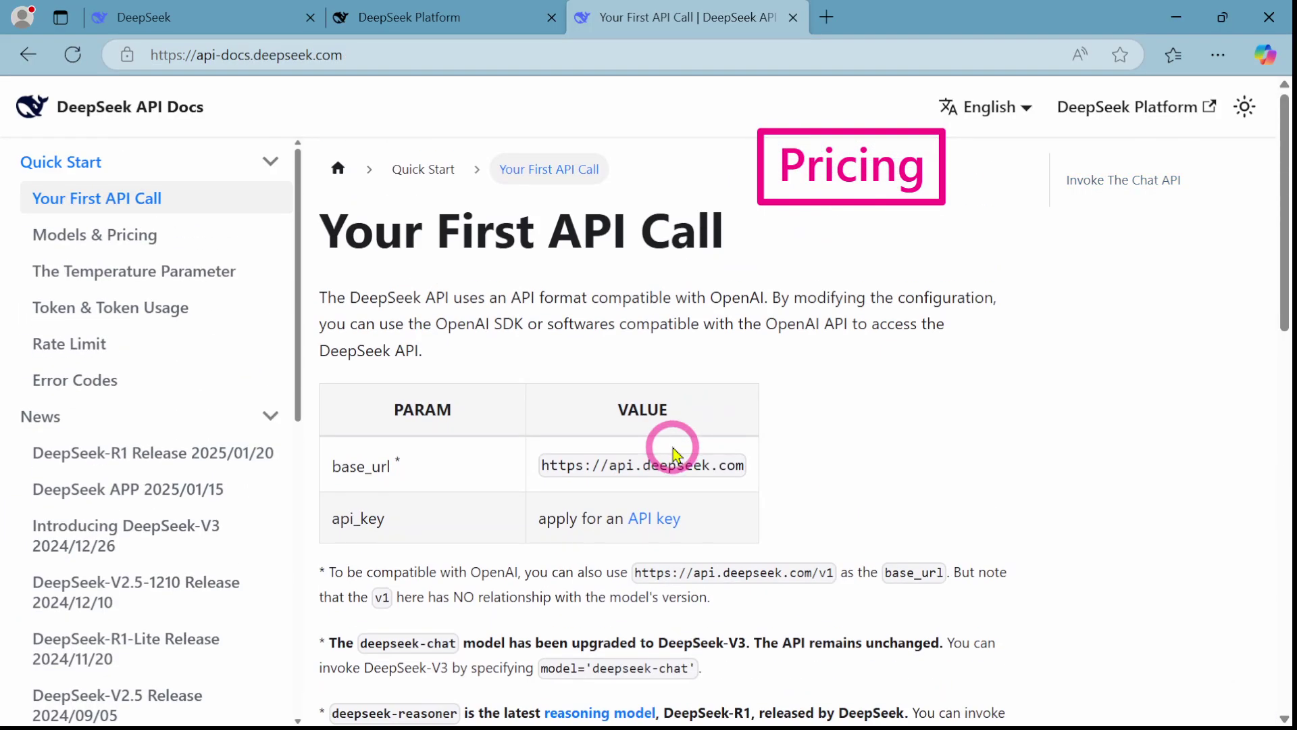
{"action": "left_click", "coordinate": [132, 242]}
{"action": "scroll", "coordinate": [645, 420], "scroll_direction": "down", "scroll_amount": 2}
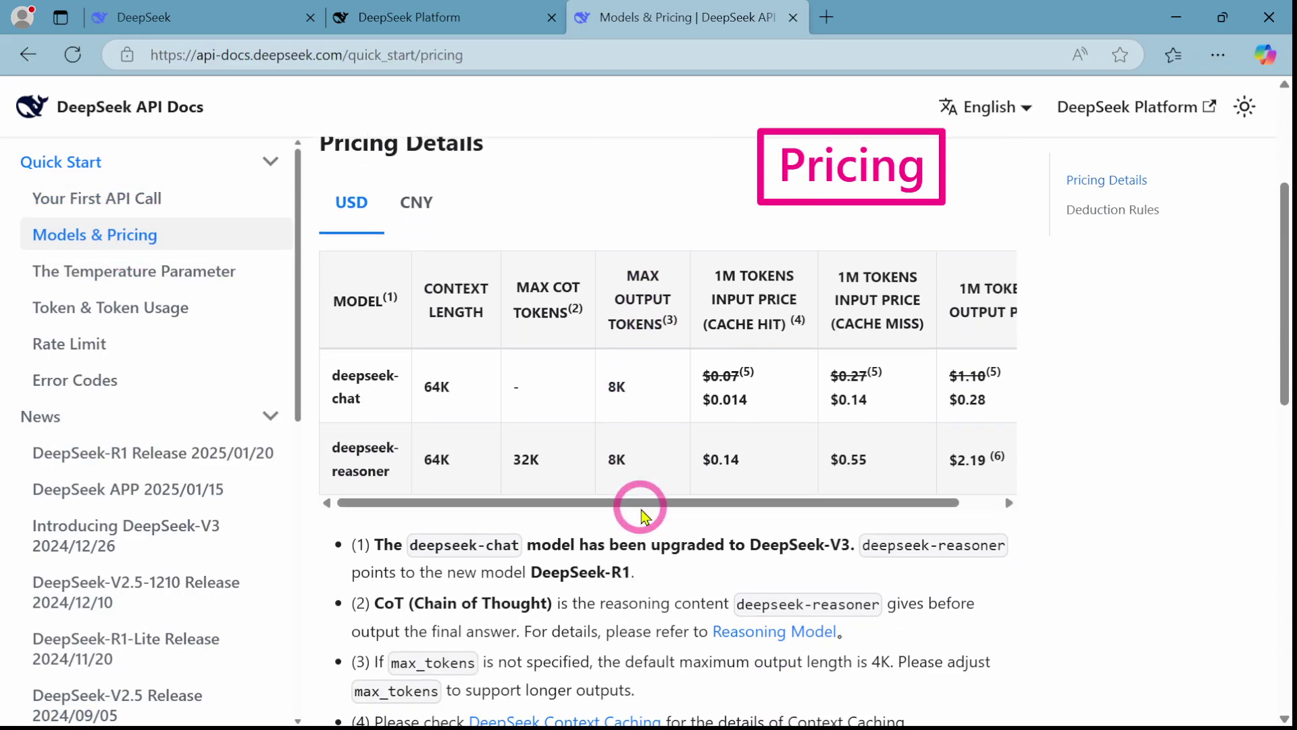
{"action": "left_click_drag", "start_coordinate": [729, 454], "coordinate": [877, 456]}
{"action": "scroll", "coordinate": [453, 456], "scroll_direction": "down", "scroll_amount": 1}
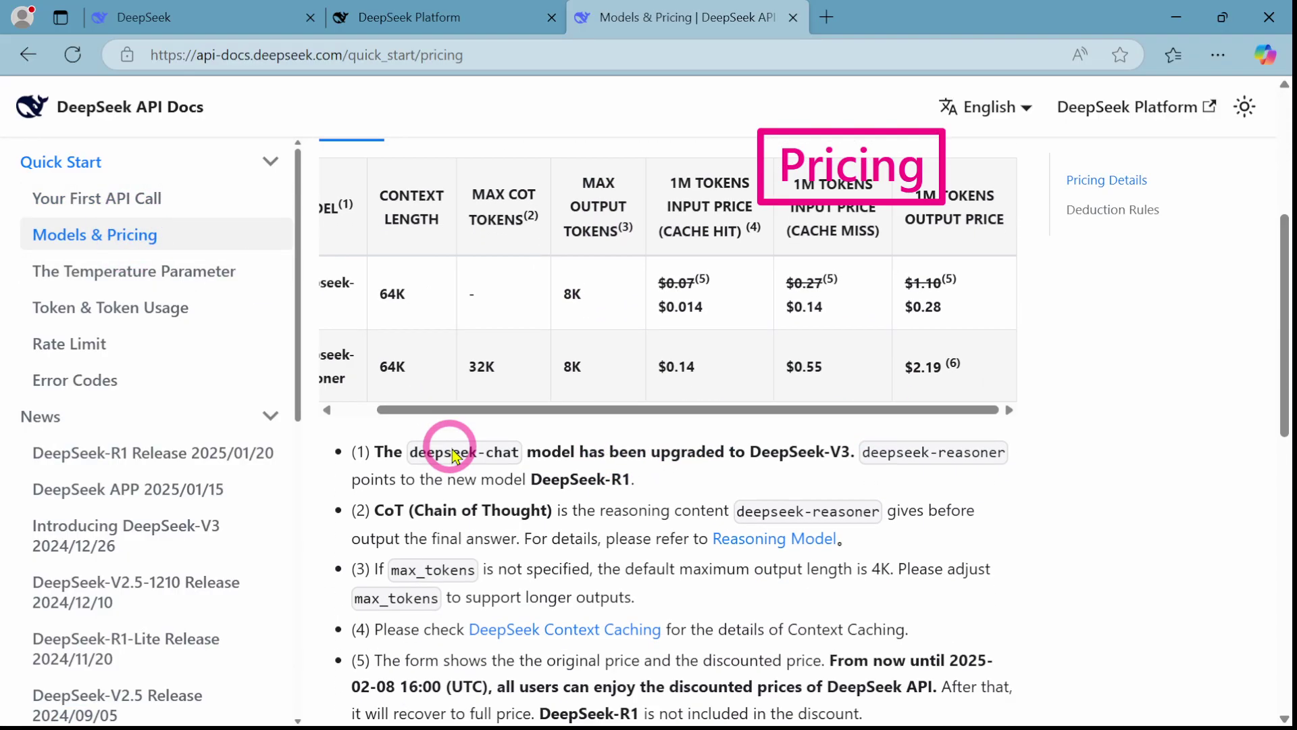
{"action": "scroll", "coordinate": [453, 456], "scroll_direction": "down", "scroll_amount": 5}
{"action": "left_click", "coordinate": [136, 272]}
{"action": "scroll", "coordinate": [661, 477], "scroll_direction": "down", "scroll_amount": 5}
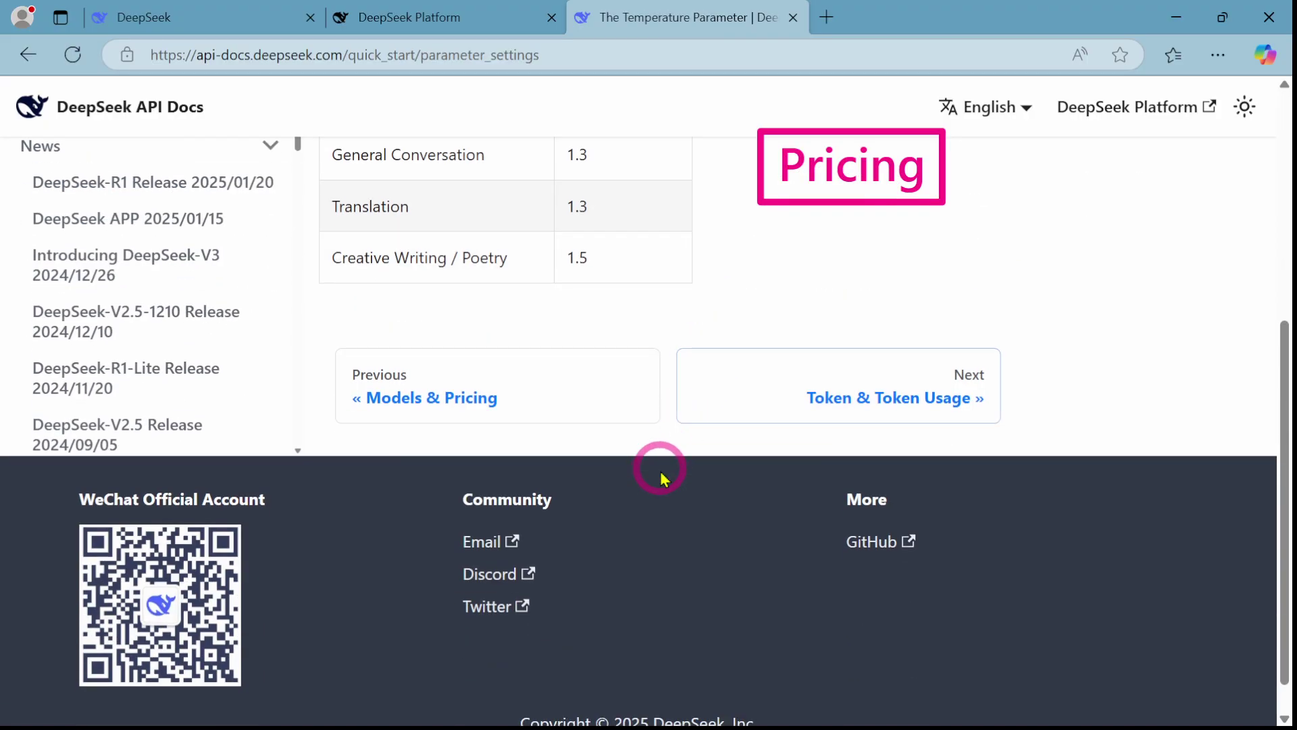
{"action": "scroll", "coordinate": [662, 461], "scroll_direction": "down", "scroll_amount": 1}
{"action": "scroll", "coordinate": [238, 355], "scroll_direction": "up", "scroll_amount": 10}
{"action": "left_click", "coordinate": [45, 306]}
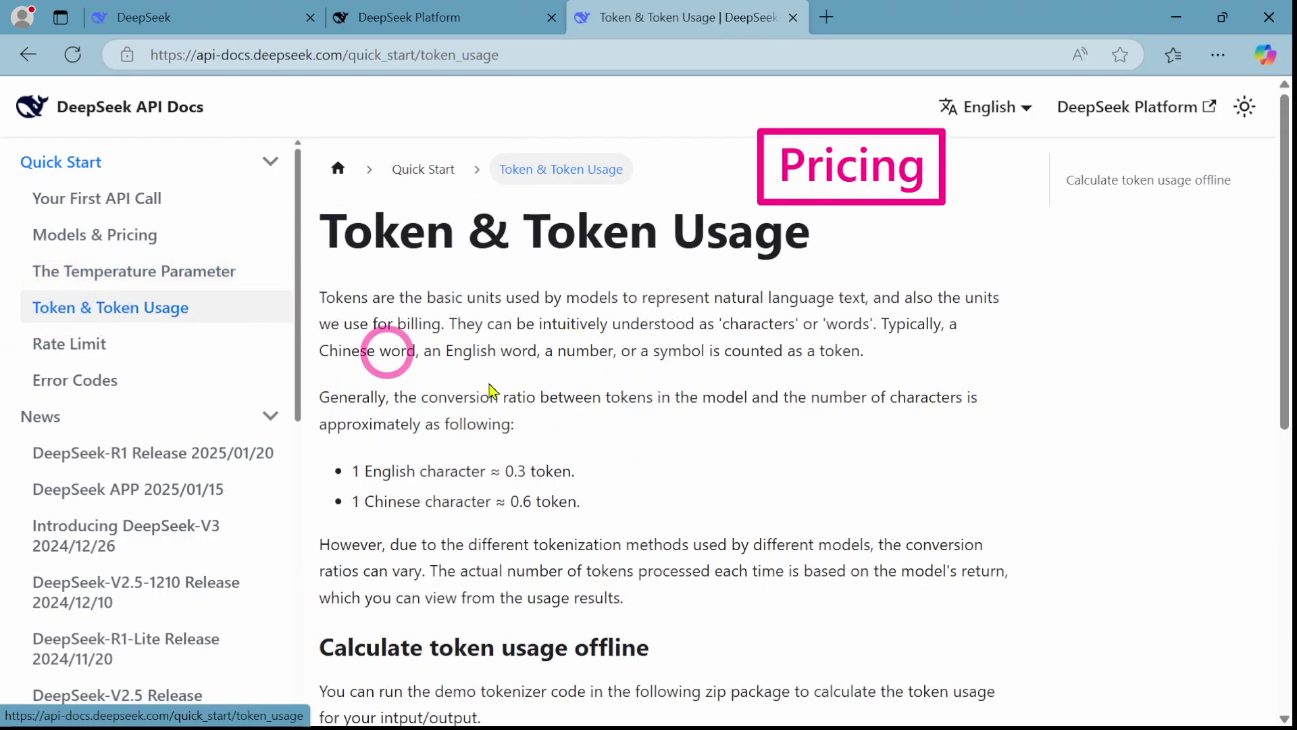
{"action": "scroll", "coordinate": [781, 478], "scroll_direction": "down", "scroll_amount": 2}
{"action": "scroll", "coordinate": [774, 479], "scroll_direction": "up", "scroll_amount": 1}
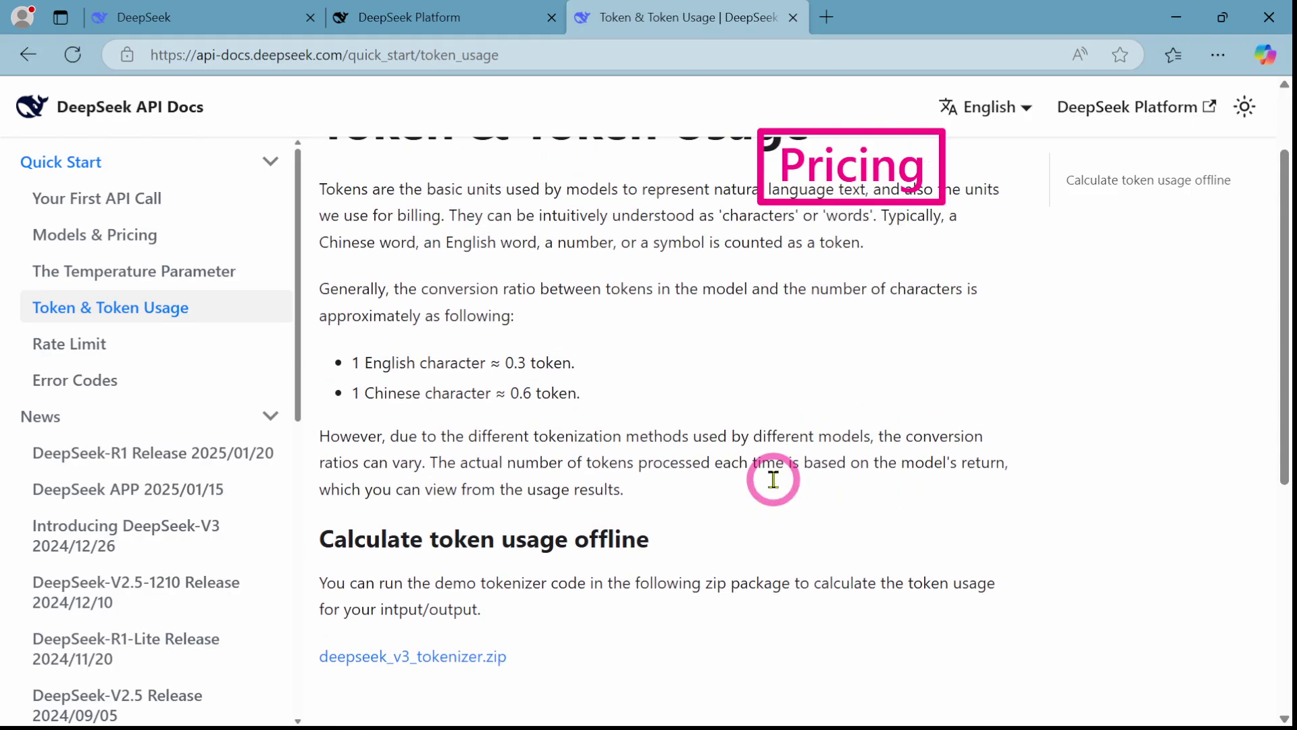
{"action": "scroll", "coordinate": [774, 480], "scroll_direction": "up", "scroll_amount": 1}
{"action": "left_click_drag", "start_coordinate": [350, 471], "coordinate": [595, 471]}
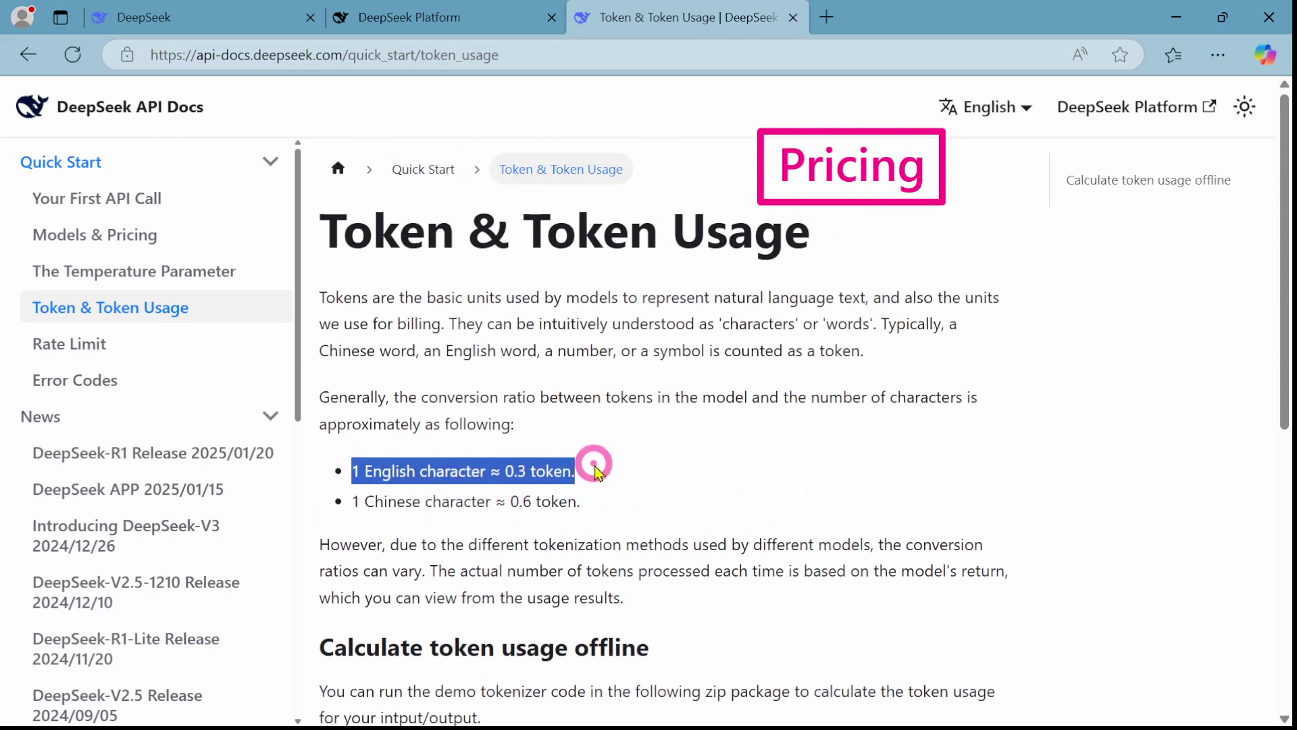
{"action": "left_click", "coordinate": [458, 410]}
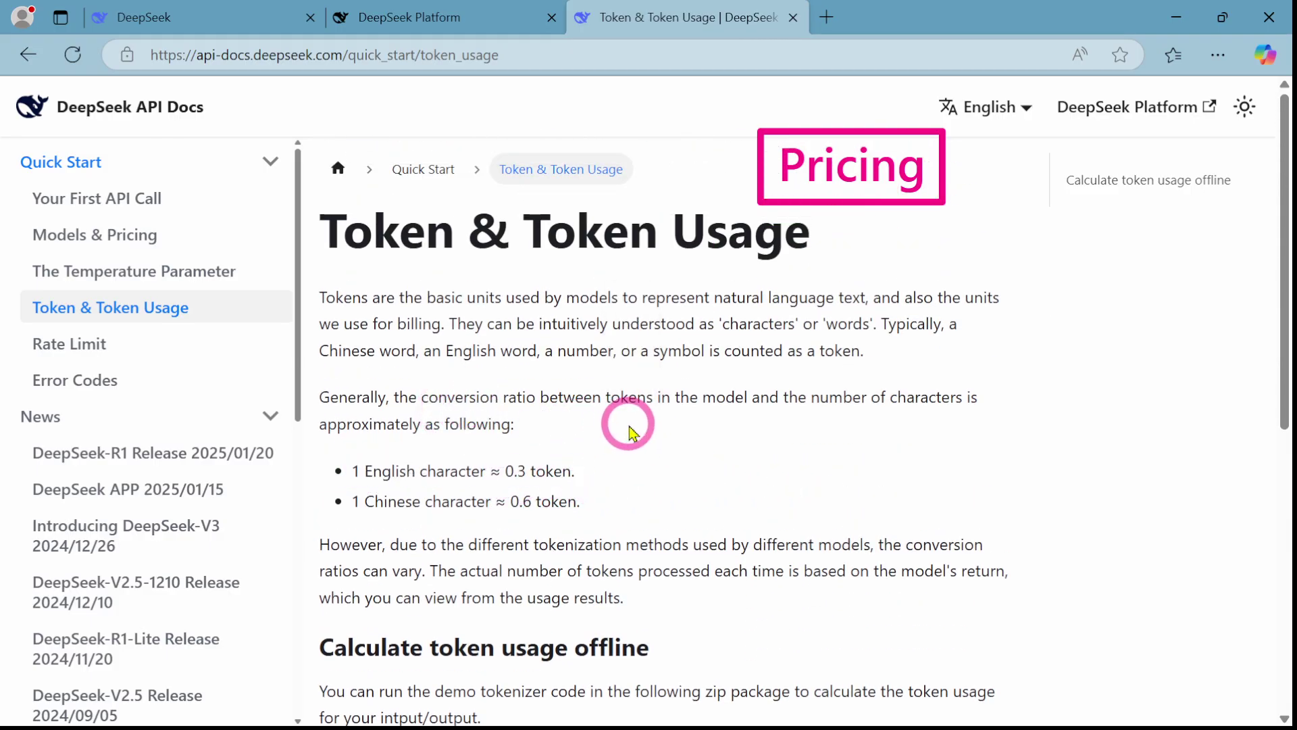
Back on the DeepSeek Platform tab, start a $2 top-up paid through PayPal.
{"action": "left_click", "coordinate": [406, 18]}
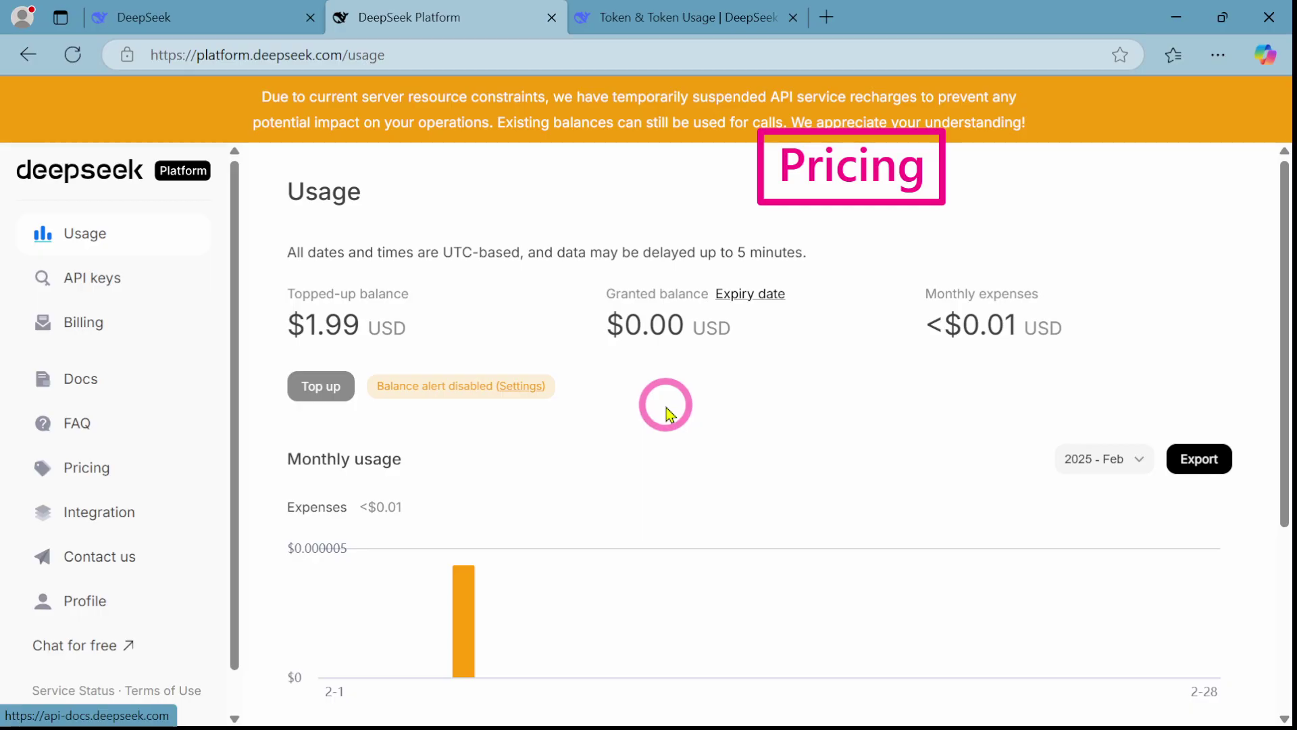
{"action": "scroll", "coordinate": [729, 393], "scroll_direction": "down", "scroll_amount": 2}
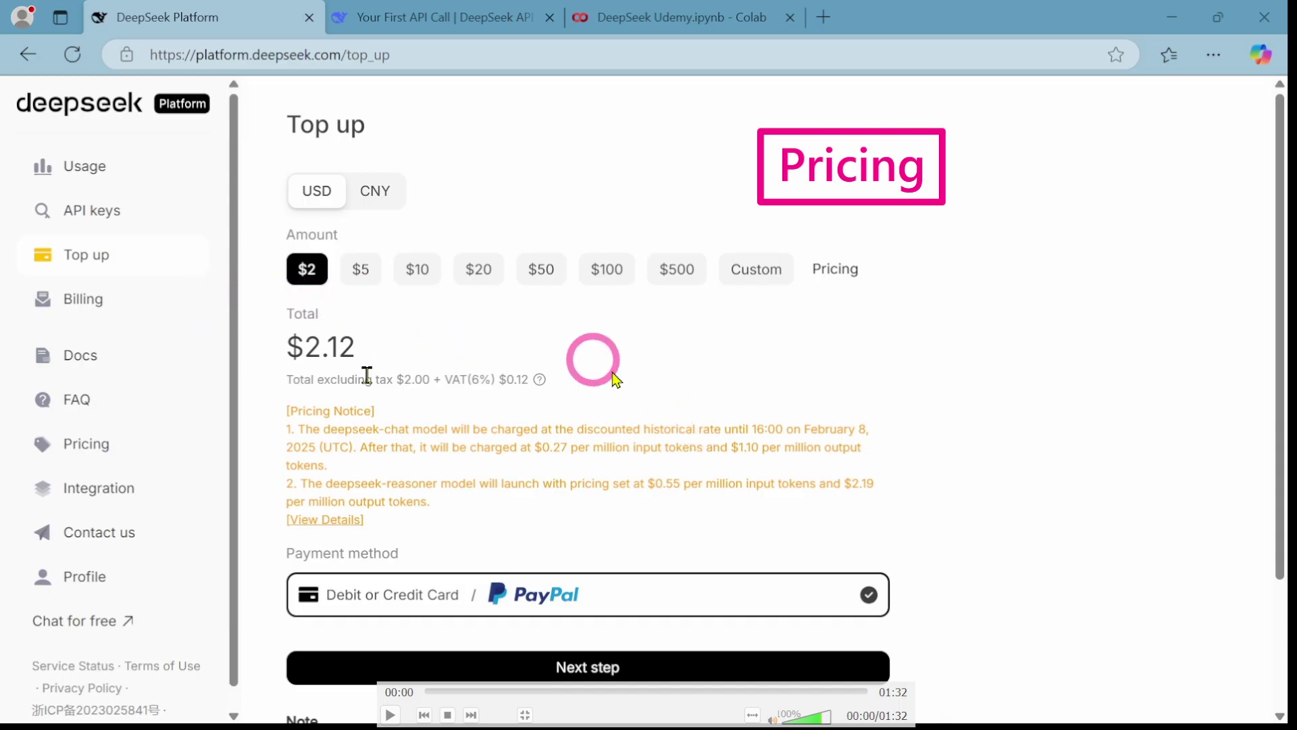
{"action": "left_click", "coordinate": [390, 716]}
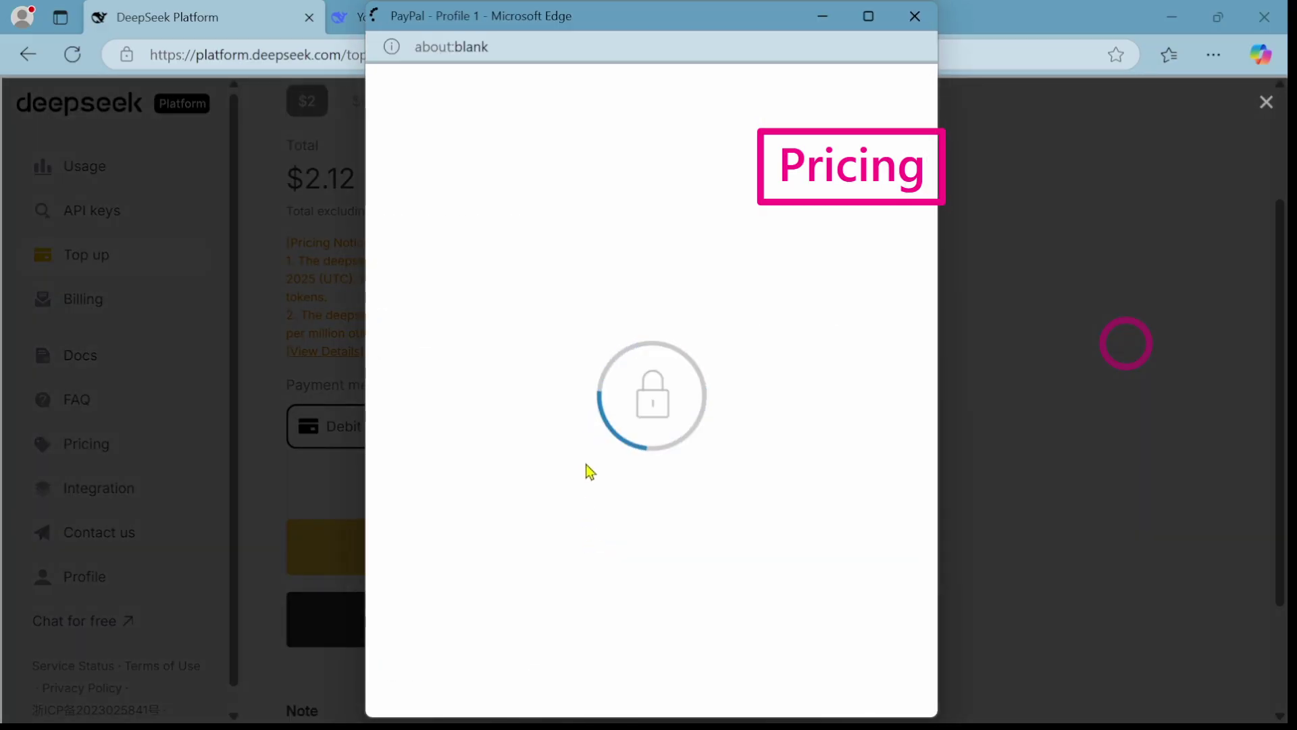
Log in to PayPal and enter card details to pay the $2.12 top-up.
{"action": "left_click", "coordinate": [545, 406]}
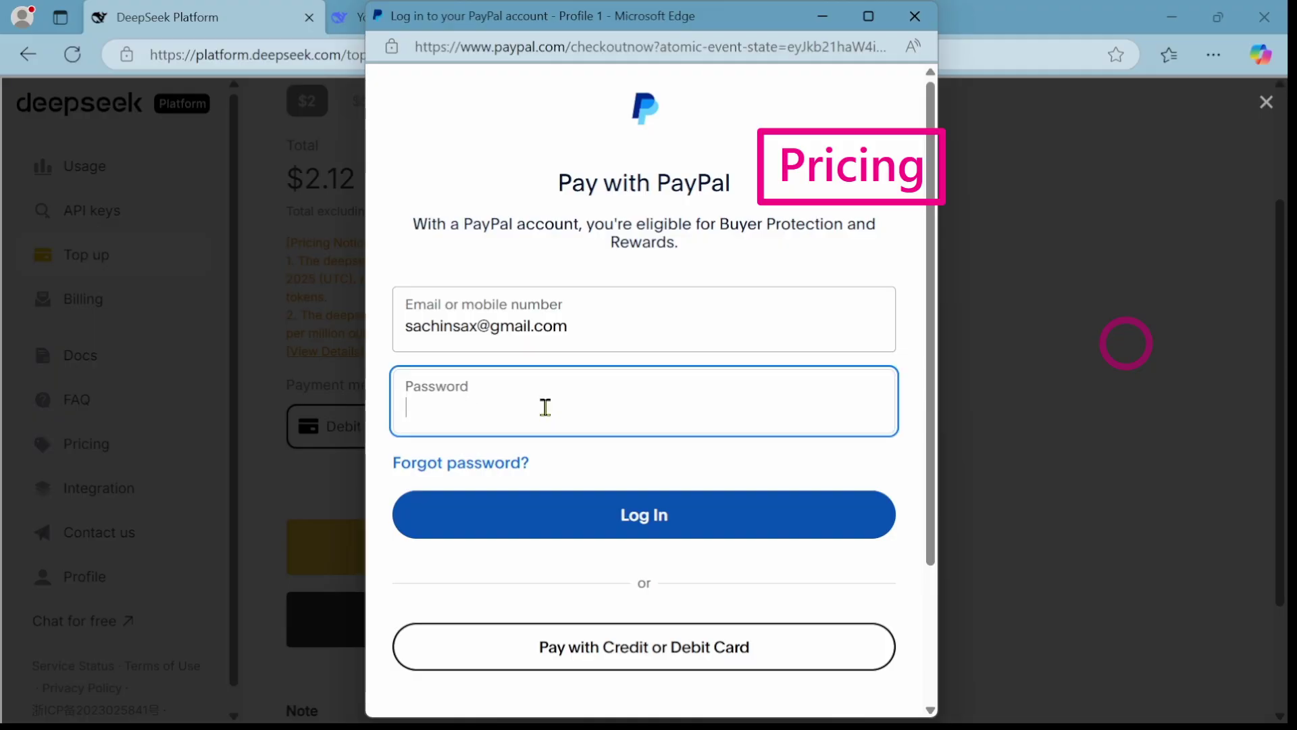
{"action": "type", "text": "••"}
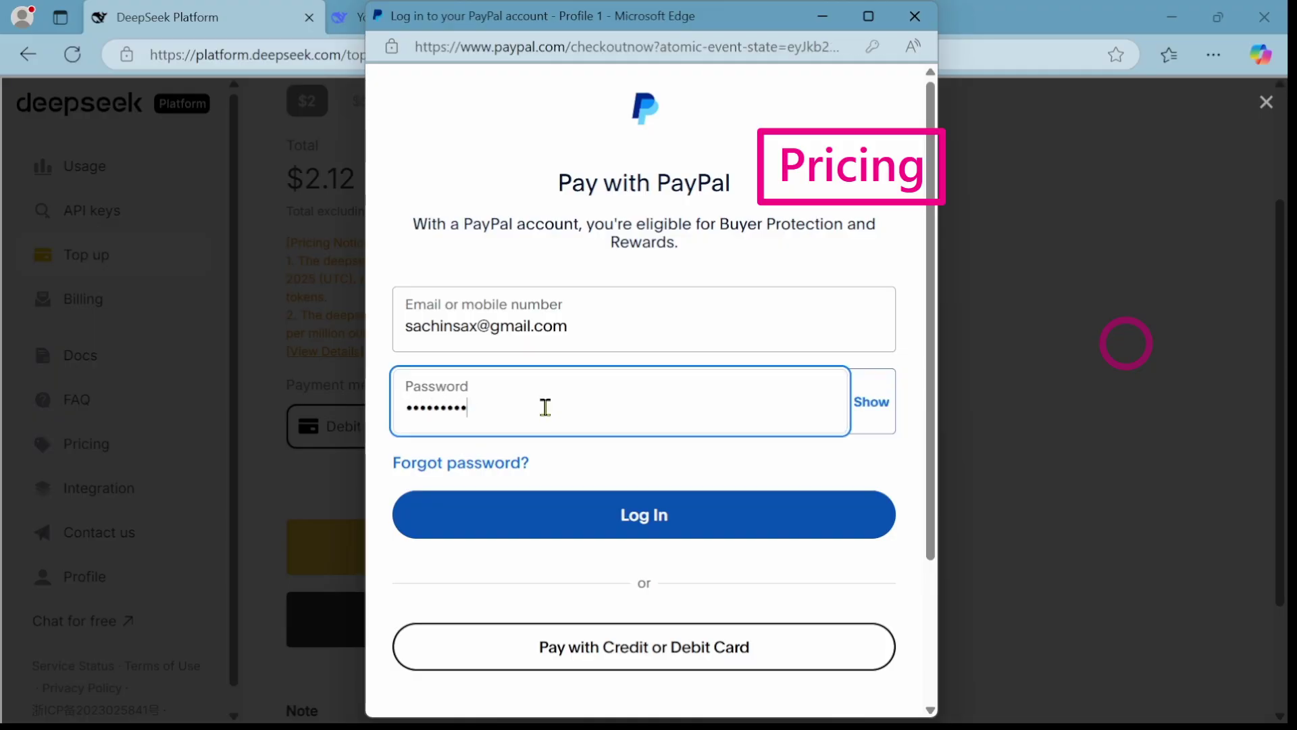
{"action": "left_click", "coordinate": [615, 514]}
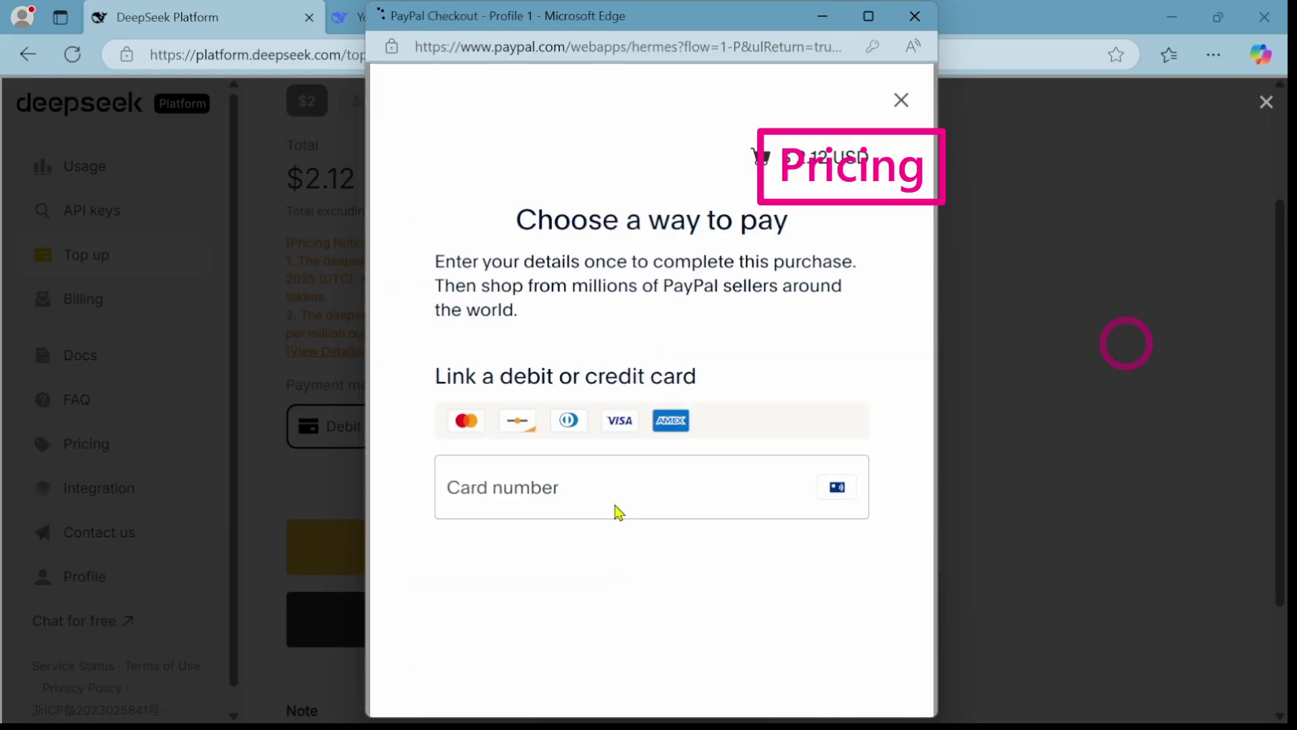
{"action": "left_click", "coordinate": [517, 491]}
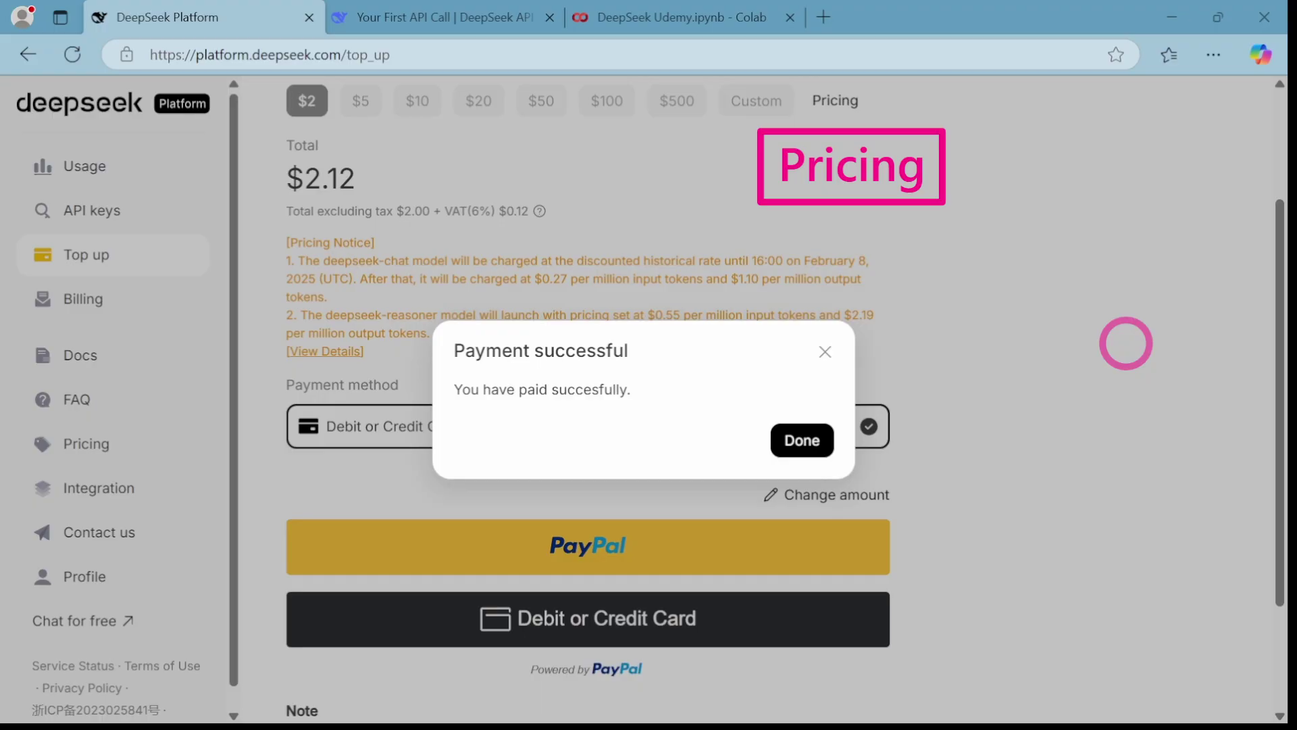
Close the Payment successful dialog to reach the Billing page's $2 top-up record.
{"action": "left_click", "coordinate": [777, 440]}
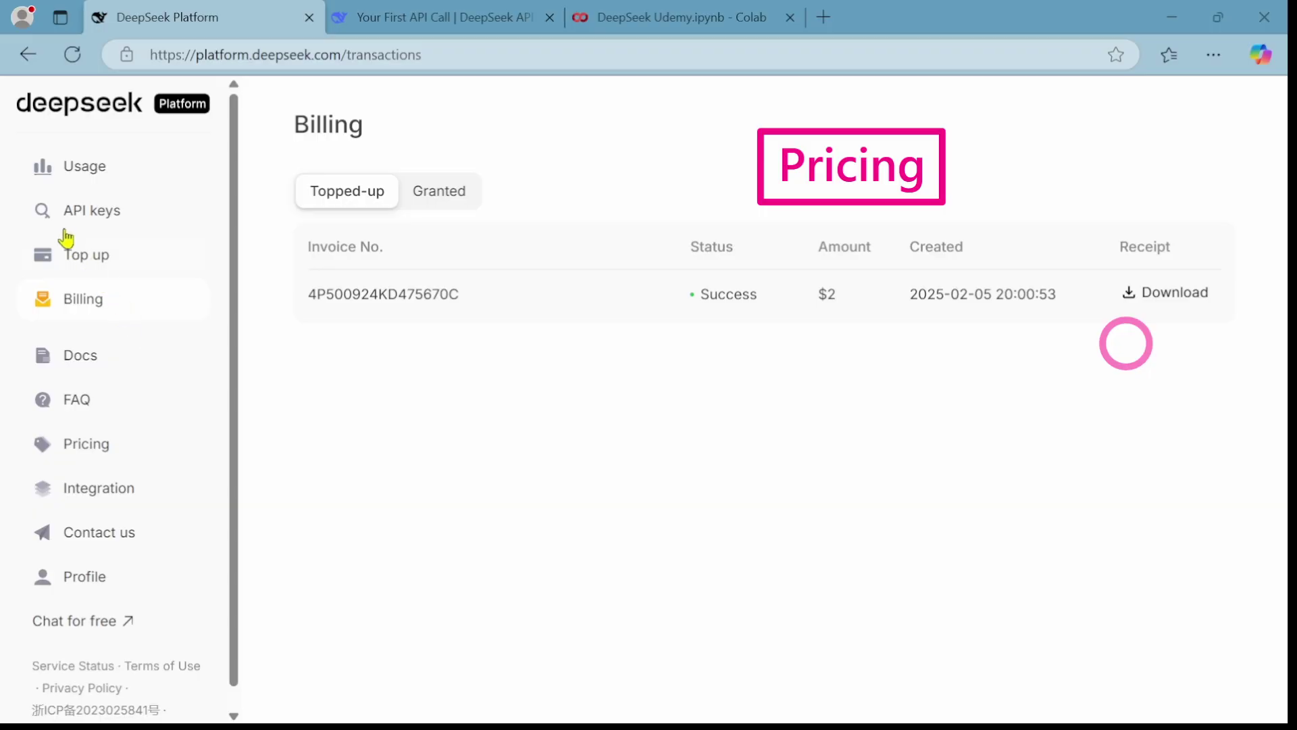
Create an API key named 'Second Key Sachin' and copy its secret.
{"action": "left_click", "coordinate": [91, 207]}
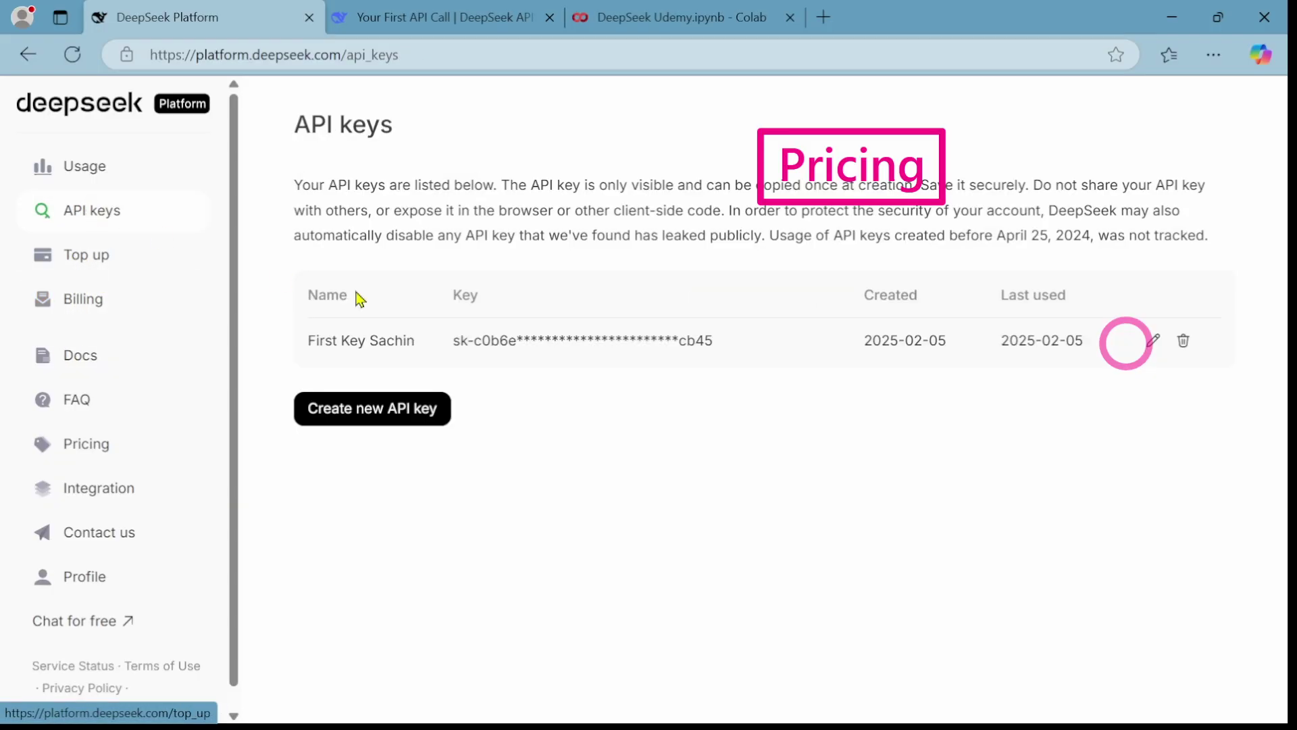
{"action": "left_click", "coordinate": [398, 415]}
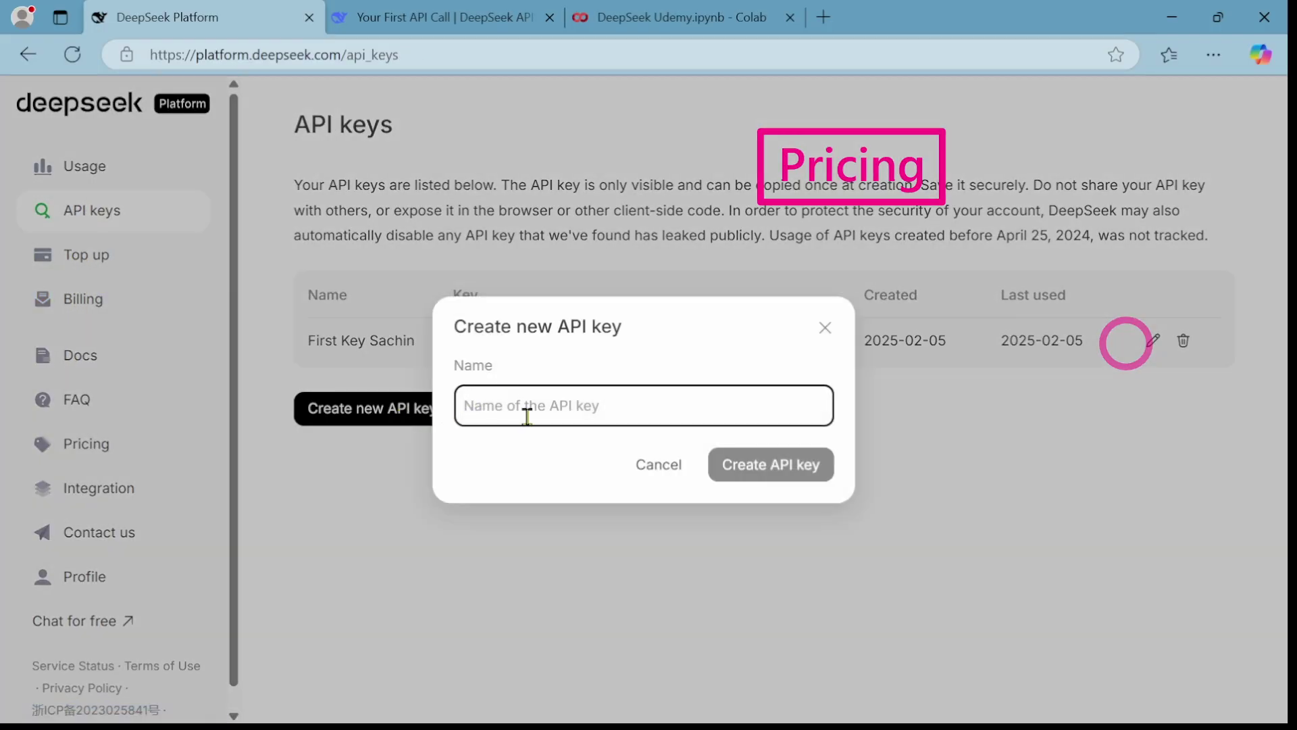
{"action": "type", "text": "Second Key Sachin"}
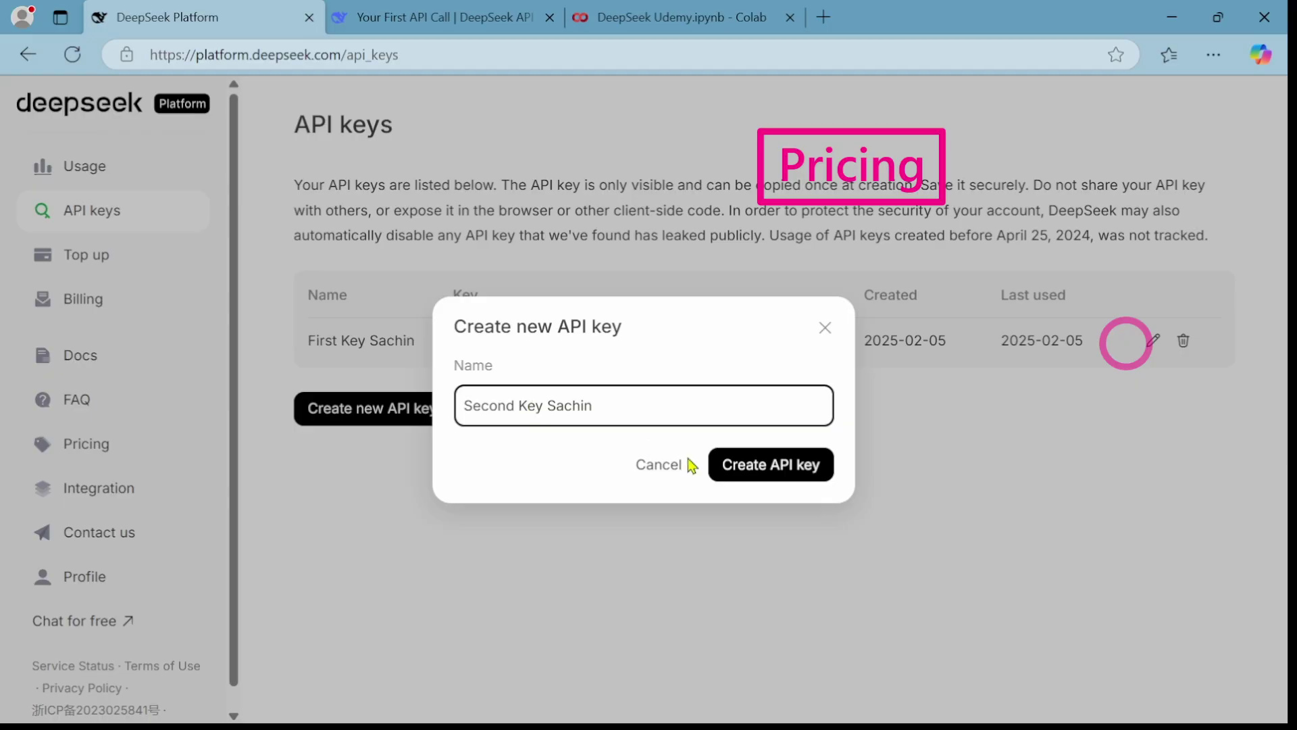
{"action": "left_click", "coordinate": [734, 466]}
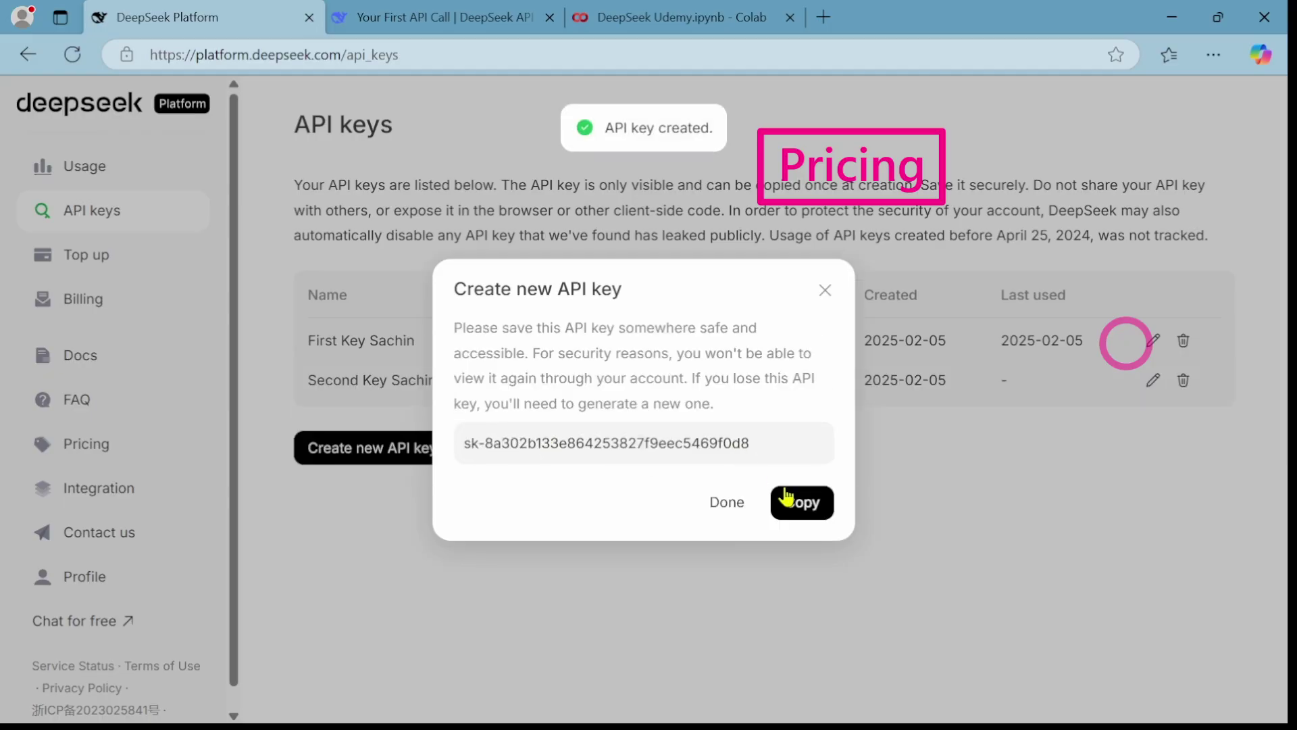
{"action": "left_click", "coordinate": [796, 520]}
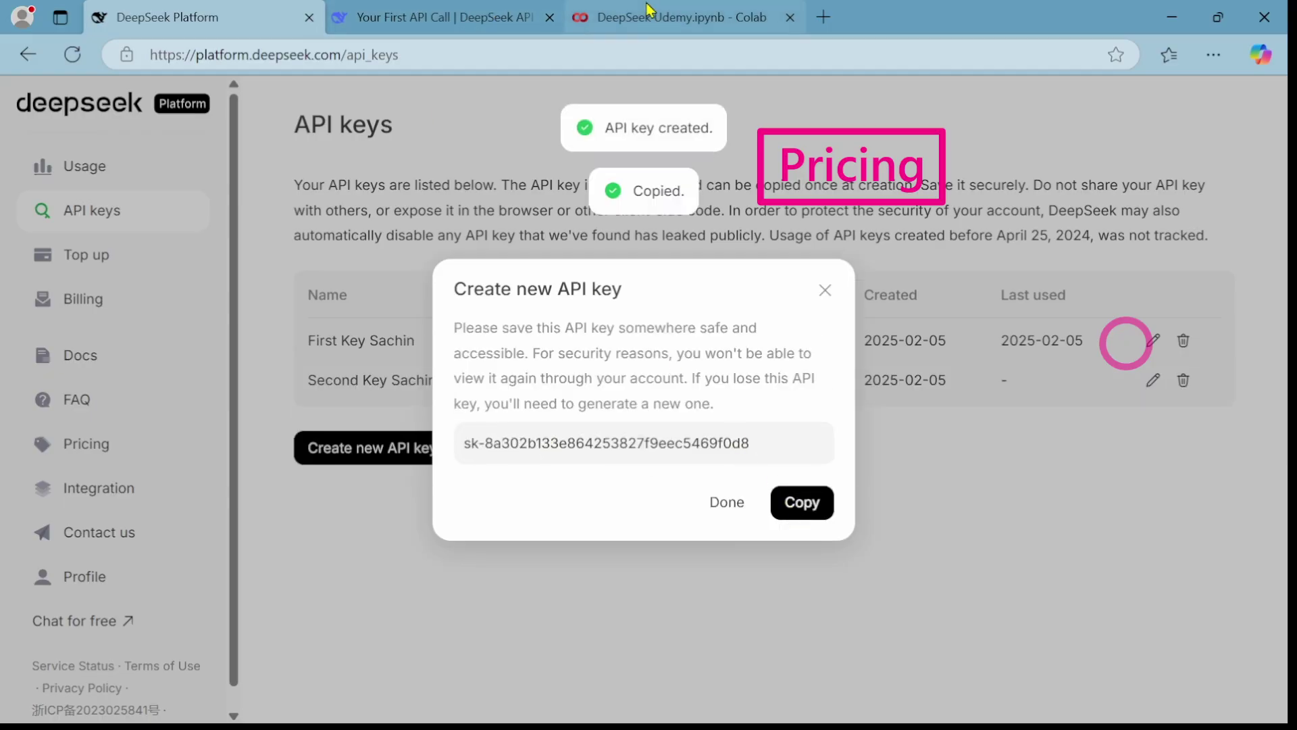
Replace the old api_key string in the Colab cell with the new key and run it.
{"action": "left_click", "coordinate": [628, 18]}
{"action": "scroll", "coordinate": [398, 512], "scroll_direction": "down", "scroll_amount": 1}
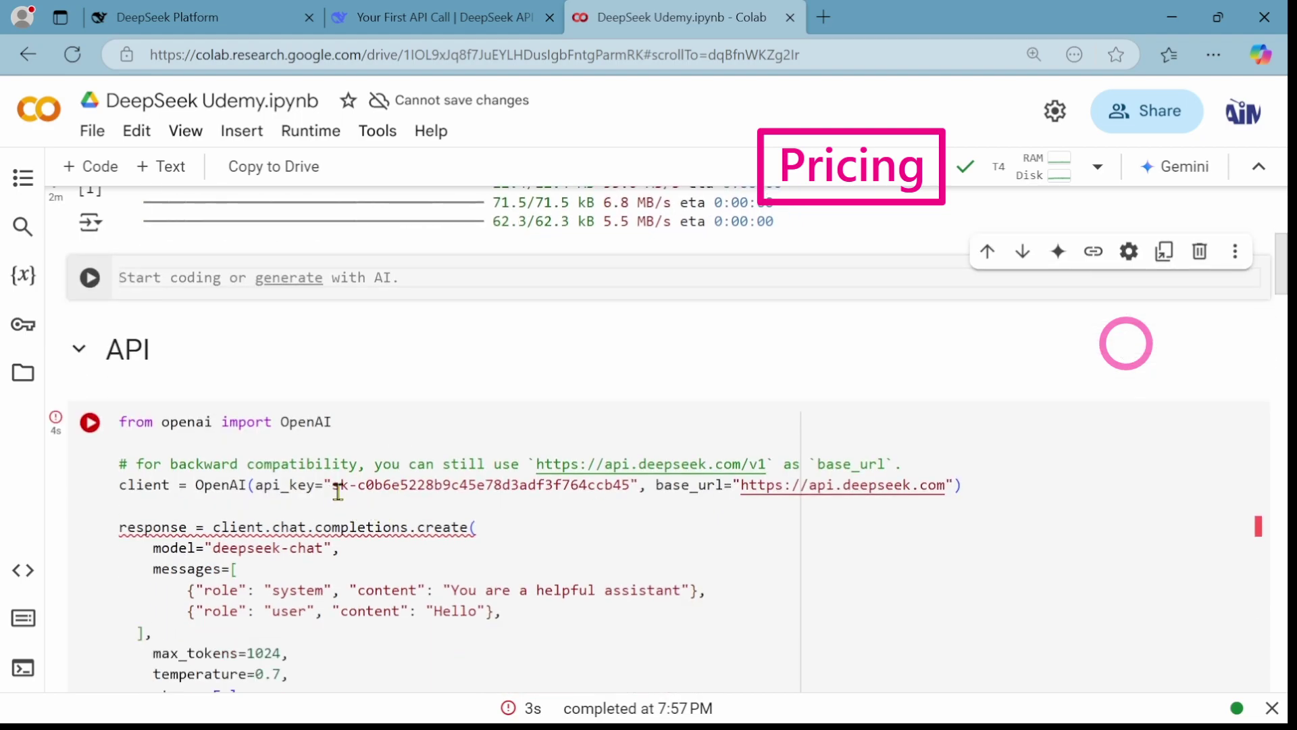
{"action": "left_click_drag", "start_coordinate": [334, 491], "coordinate": [532, 491]}
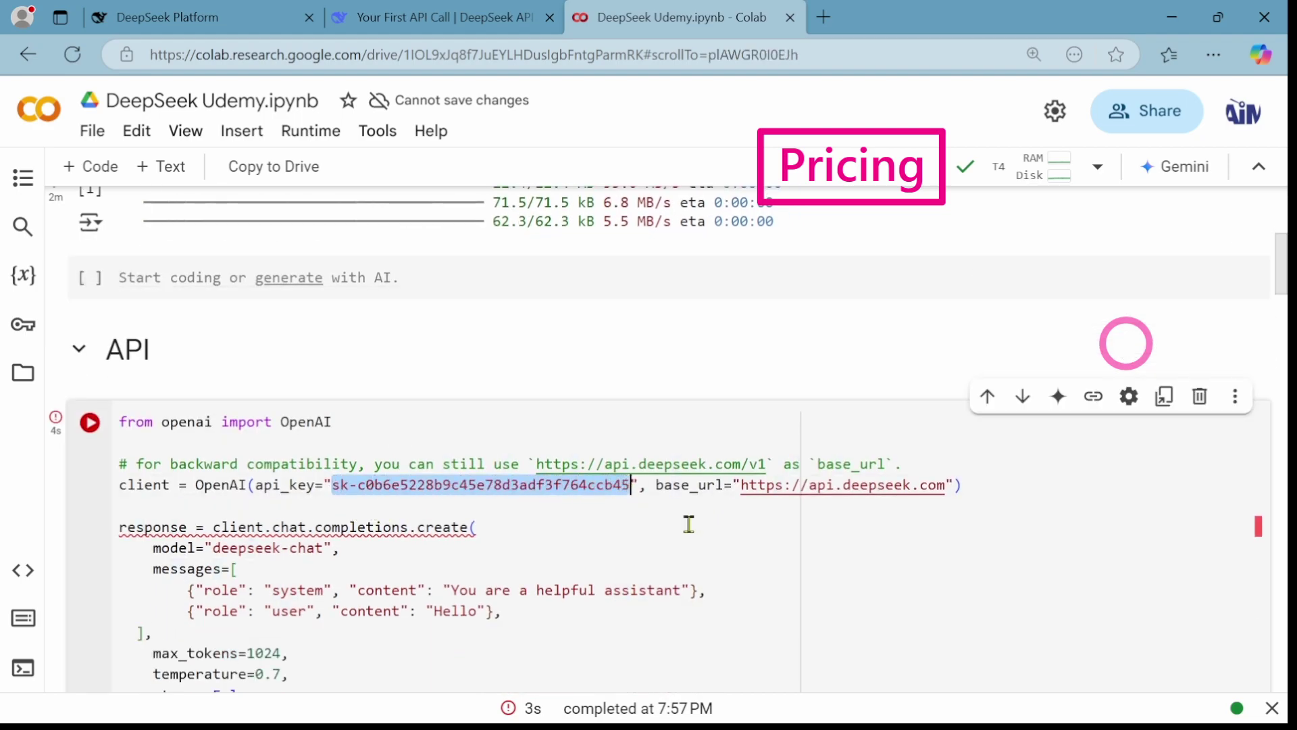
{"action": "key", "text": "BackSpace"}
{"action": "key", "text": "ctrl+v"}
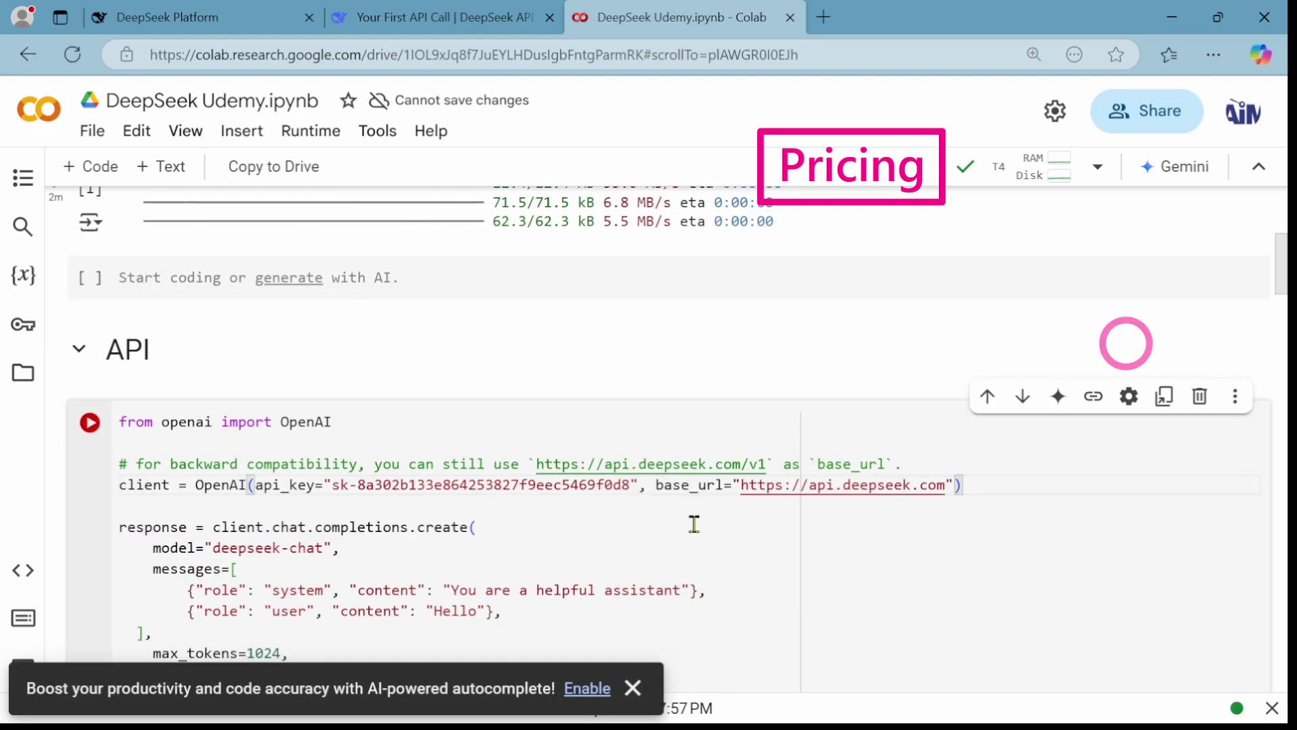
{"action": "key", "text": "ctrl+Return"}
{"action": "scroll", "coordinate": [257, 473], "scroll_direction": "down", "scroll_amount": 2}
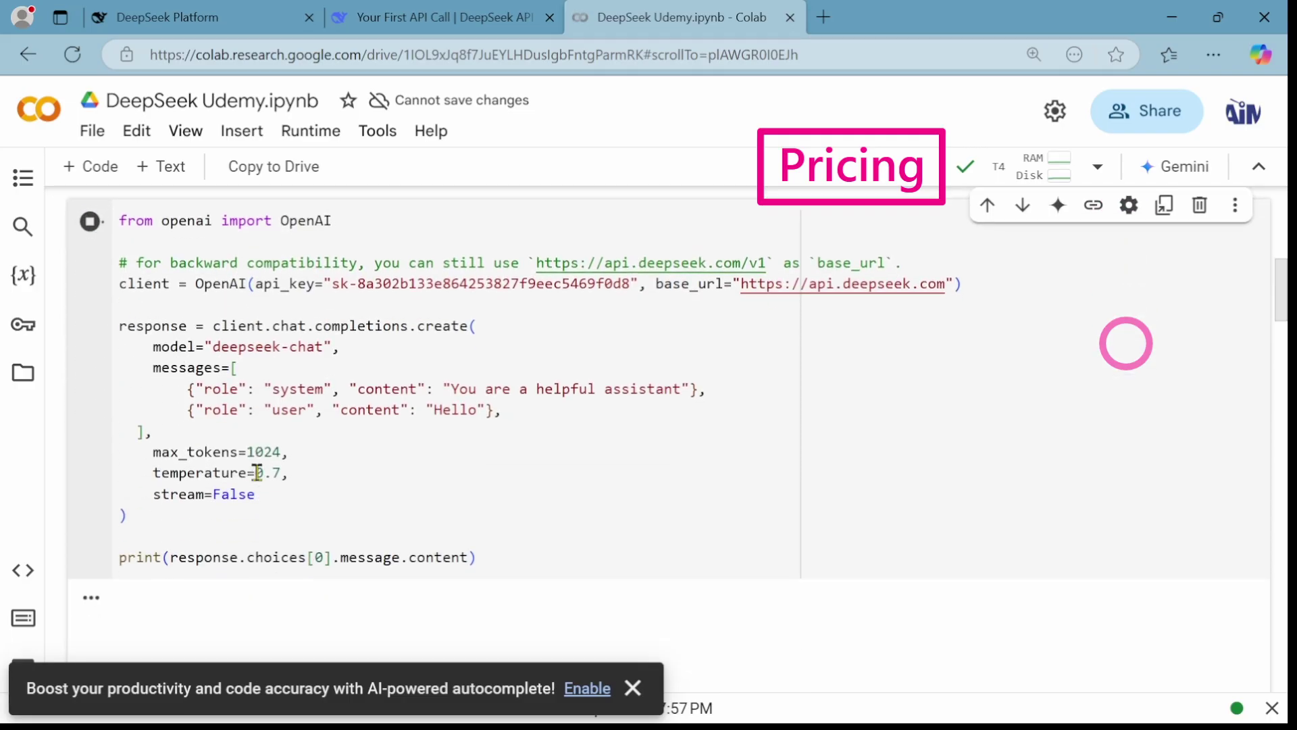
{"action": "scroll", "coordinate": [386, 426], "scroll_direction": "down", "scroll_amount": 1}
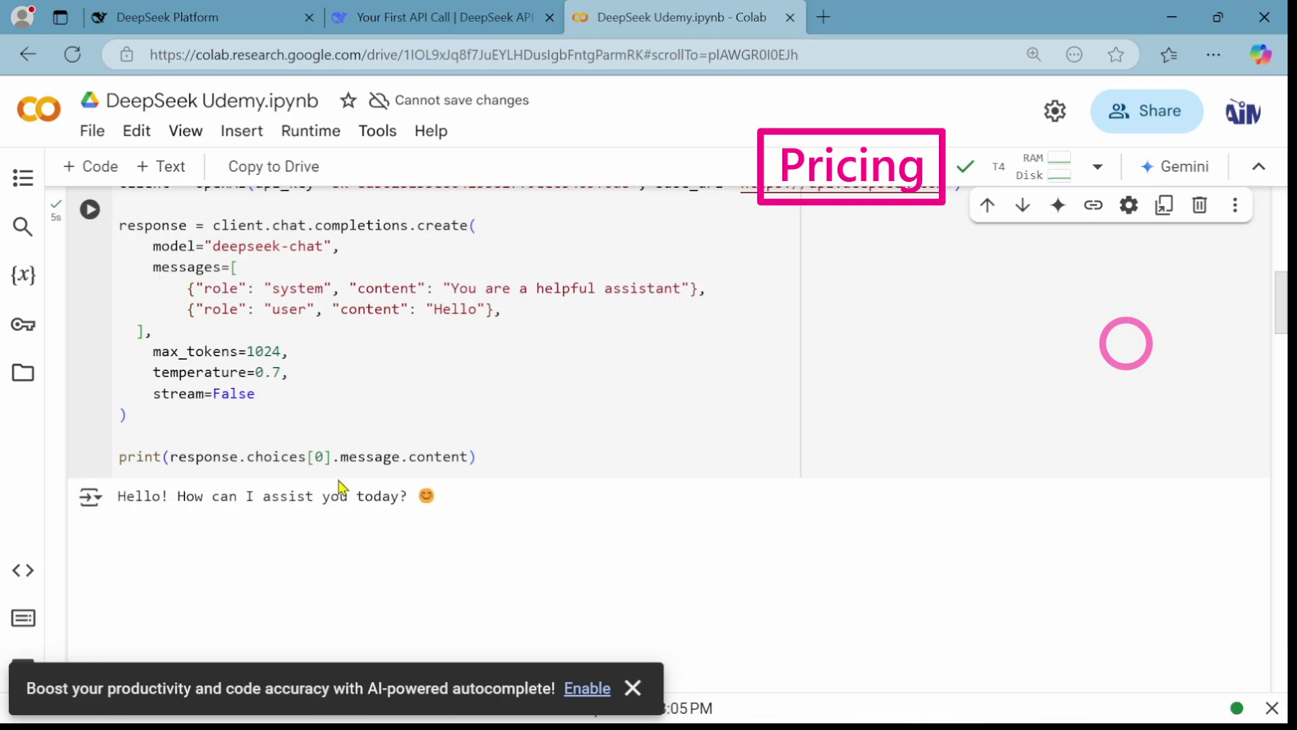
{"action": "scroll", "coordinate": [341, 487], "scroll_direction": "up", "scroll_amount": 1}
{"action": "scroll", "coordinate": [336, 477], "scroll_direction": "down", "scroll_amount": 1}
{"action": "scroll", "coordinate": [399, 497], "scroll_direction": "up", "scroll_amount": 1}
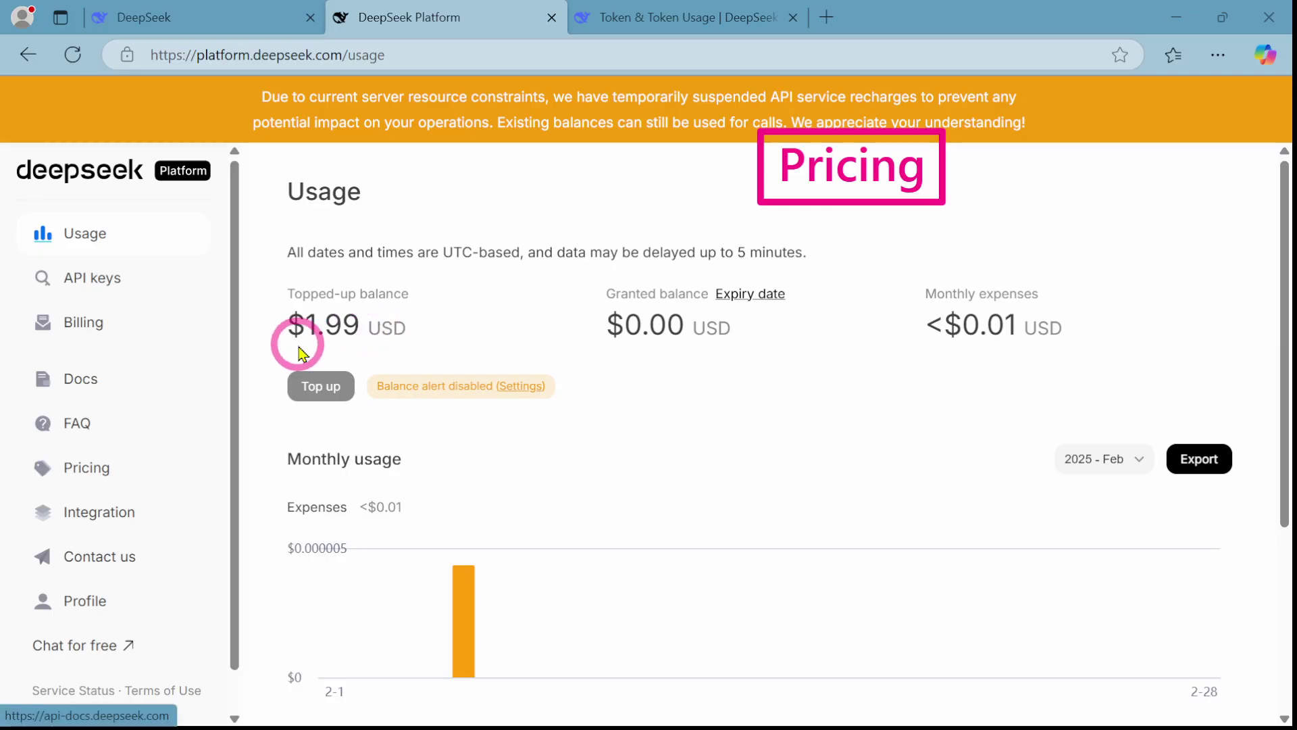
{"action": "scroll", "coordinate": [456, 444], "scroll_direction": "down", "scroll_amount": 1}
{"action": "scroll", "coordinate": [423, 335], "scroll_direction": "up", "scroll_amount": 1}
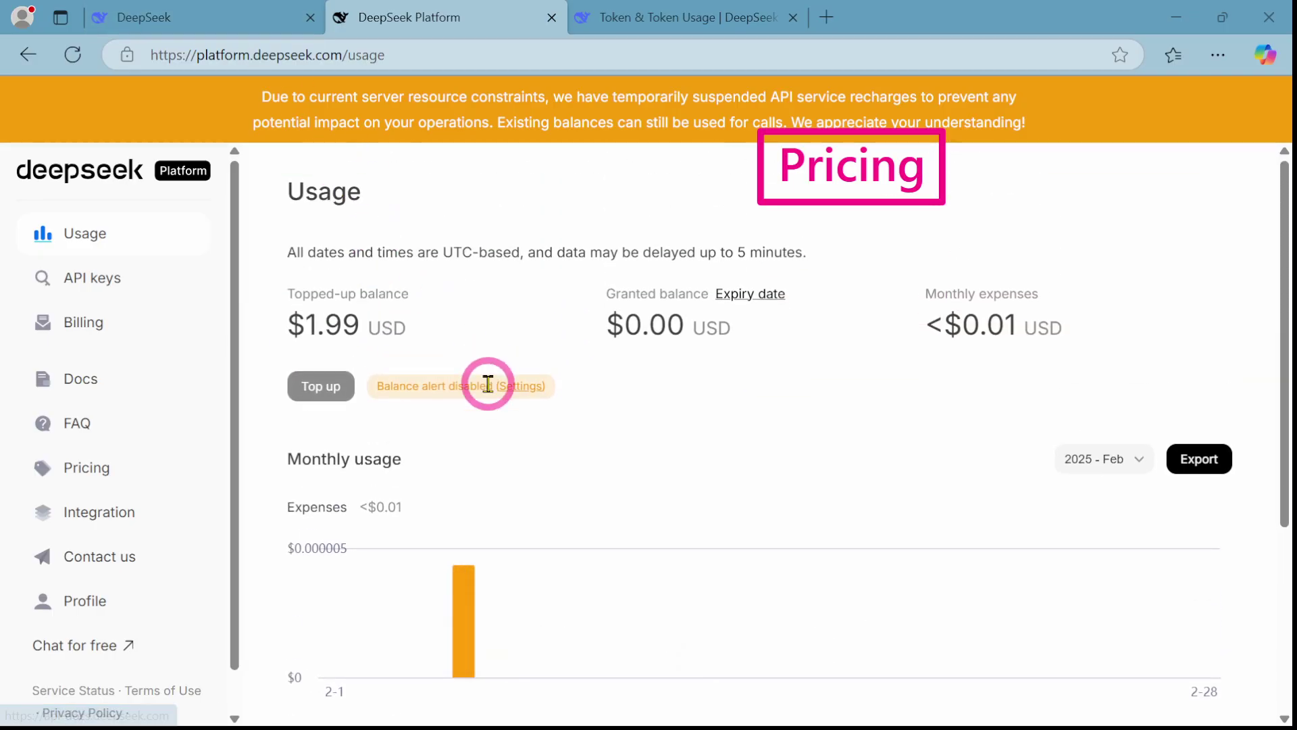
Check the Usage page's 20-token deepseek-chat request, then return to the Token & Token Usage docs.
{"action": "left_click", "coordinate": [669, 10]}
{"action": "scroll", "coordinate": [509, 398], "scroll_direction": "down", "scroll_amount": 3}
{"action": "scroll", "coordinate": [515, 405], "scroll_direction": "up", "scroll_amount": 3}
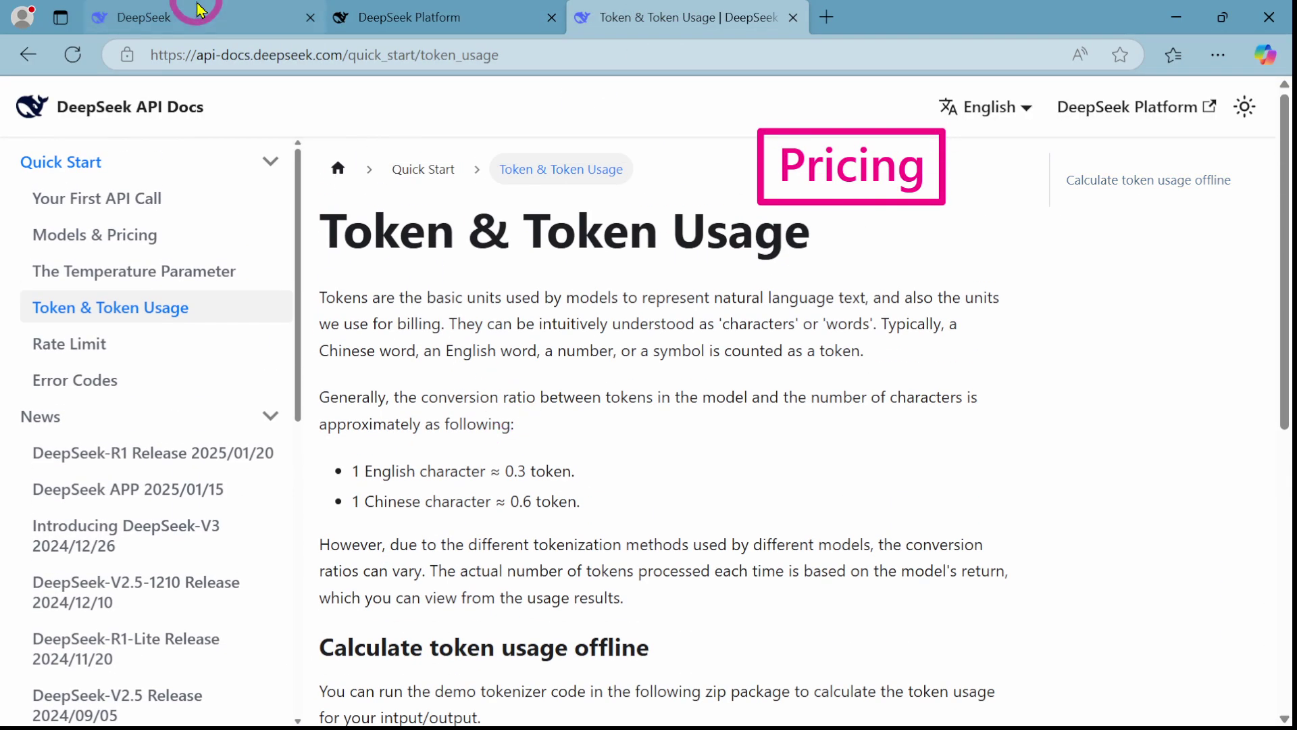
{"action": "left_click", "coordinate": [198, 10]}
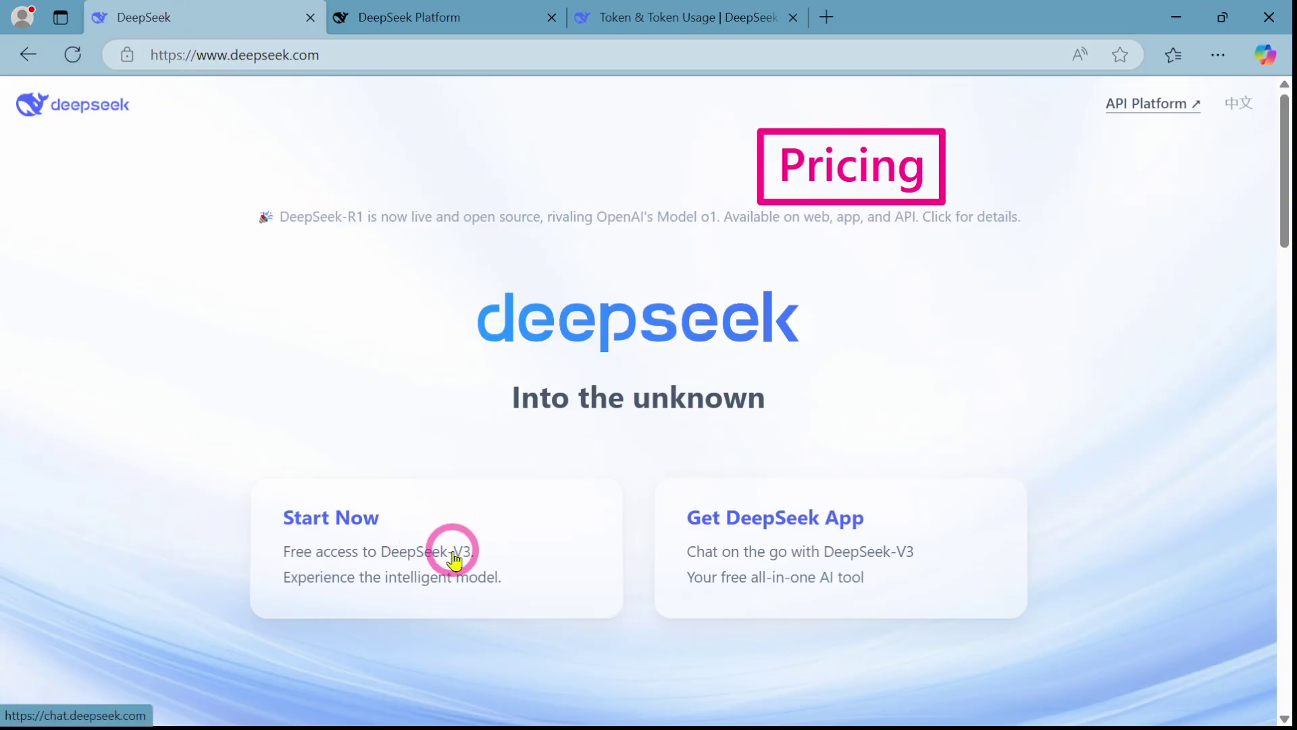
{"action": "left_click", "coordinate": [420, 14]}
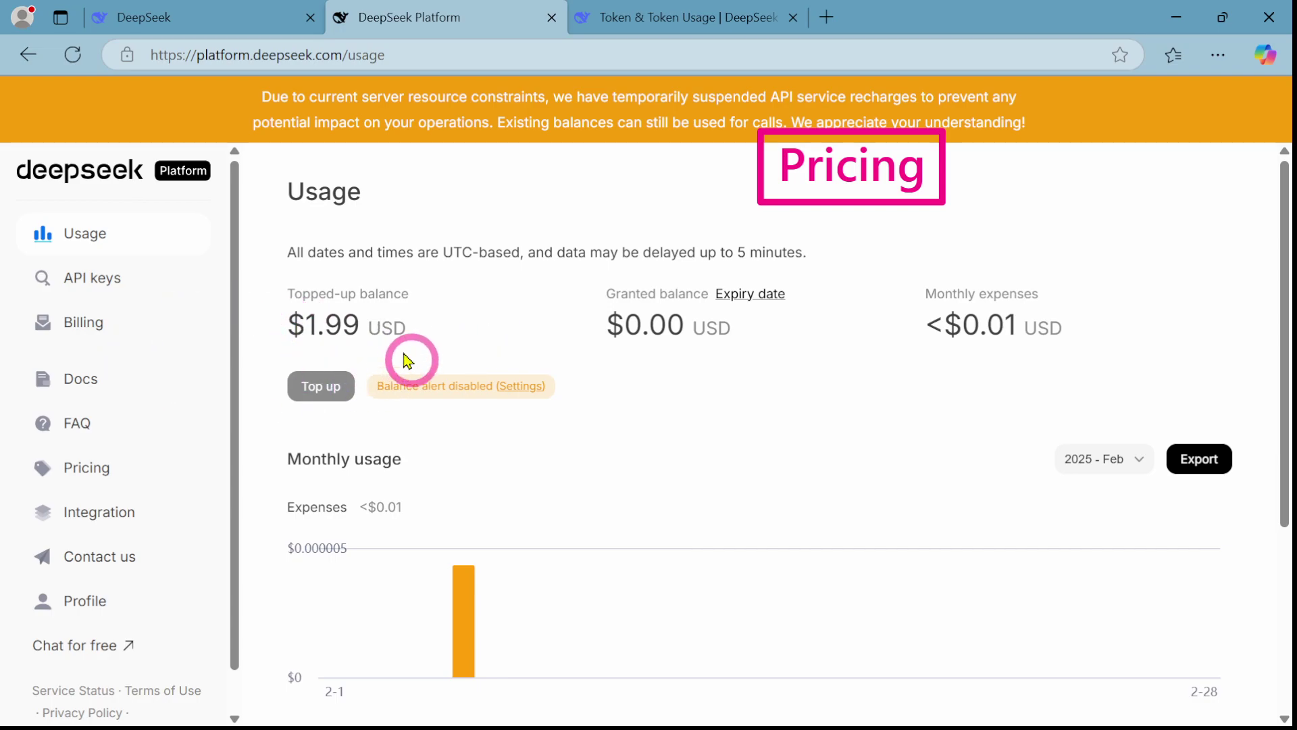
{"action": "scroll", "coordinate": [486, 449], "scroll_direction": "down", "scroll_amount": 3}
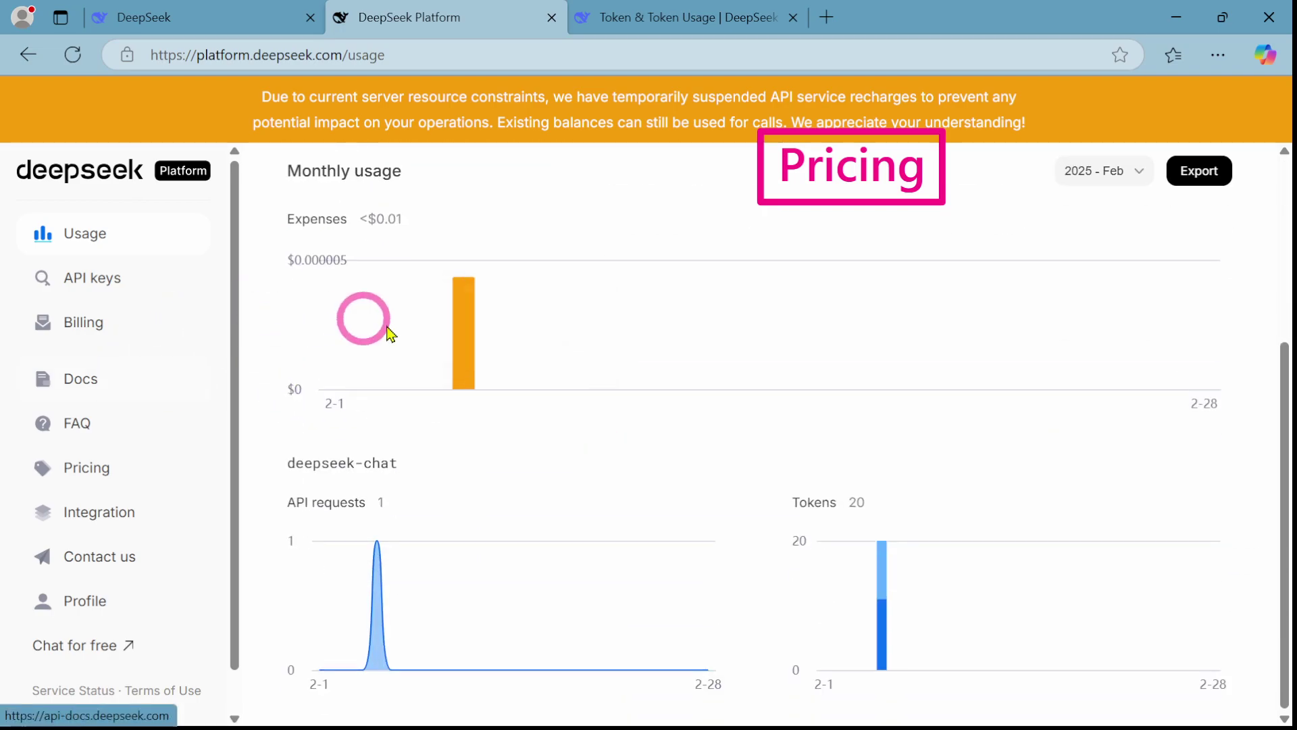
{"action": "left_click", "coordinate": [710, 18]}
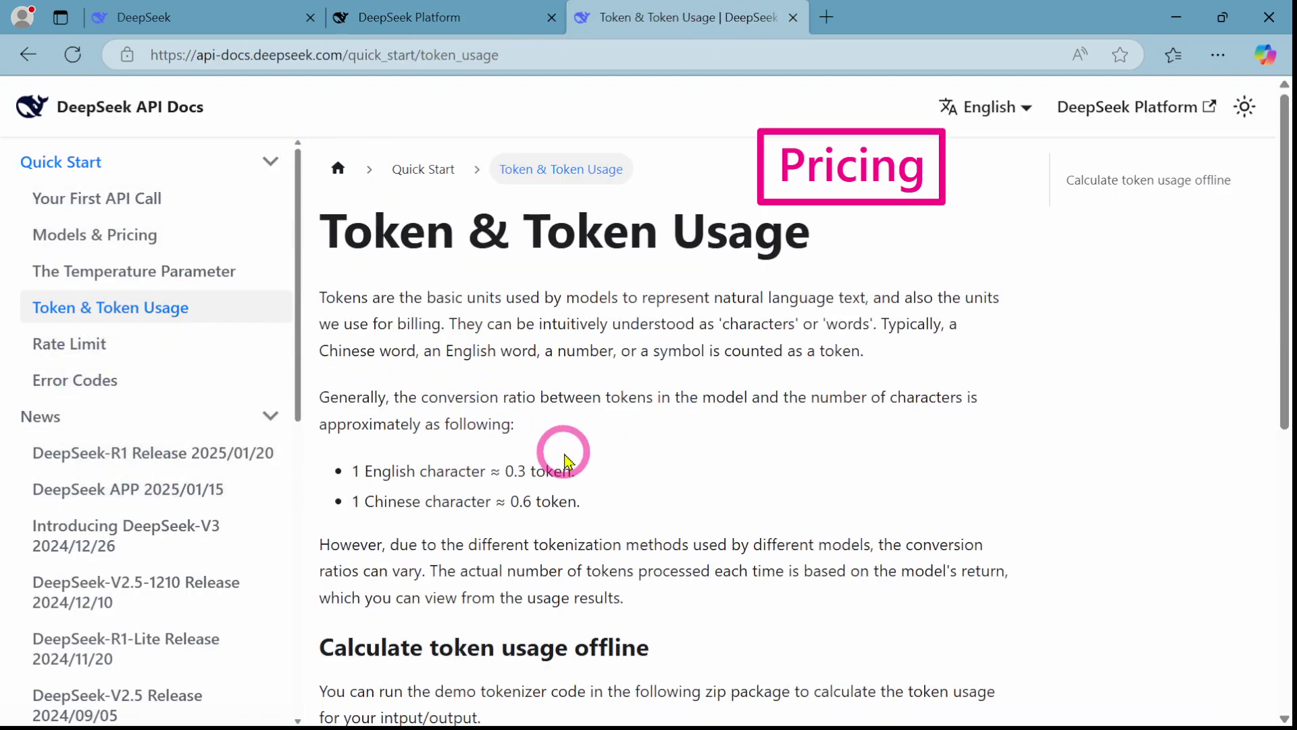
{"action": "scroll", "coordinate": [564, 462], "scroll_direction": "down", "scroll_amount": 3}
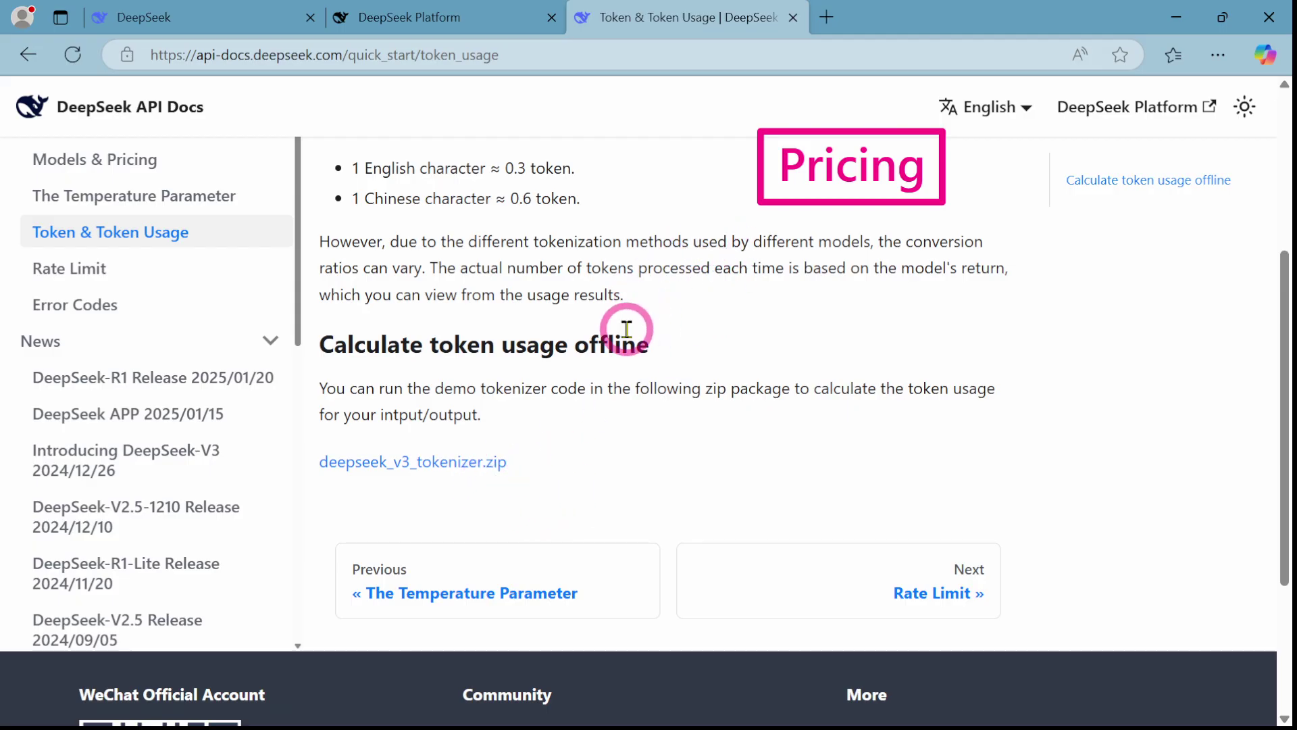
{"action": "scroll", "coordinate": [627, 330], "scroll_direction": "up", "scroll_amount": 2}
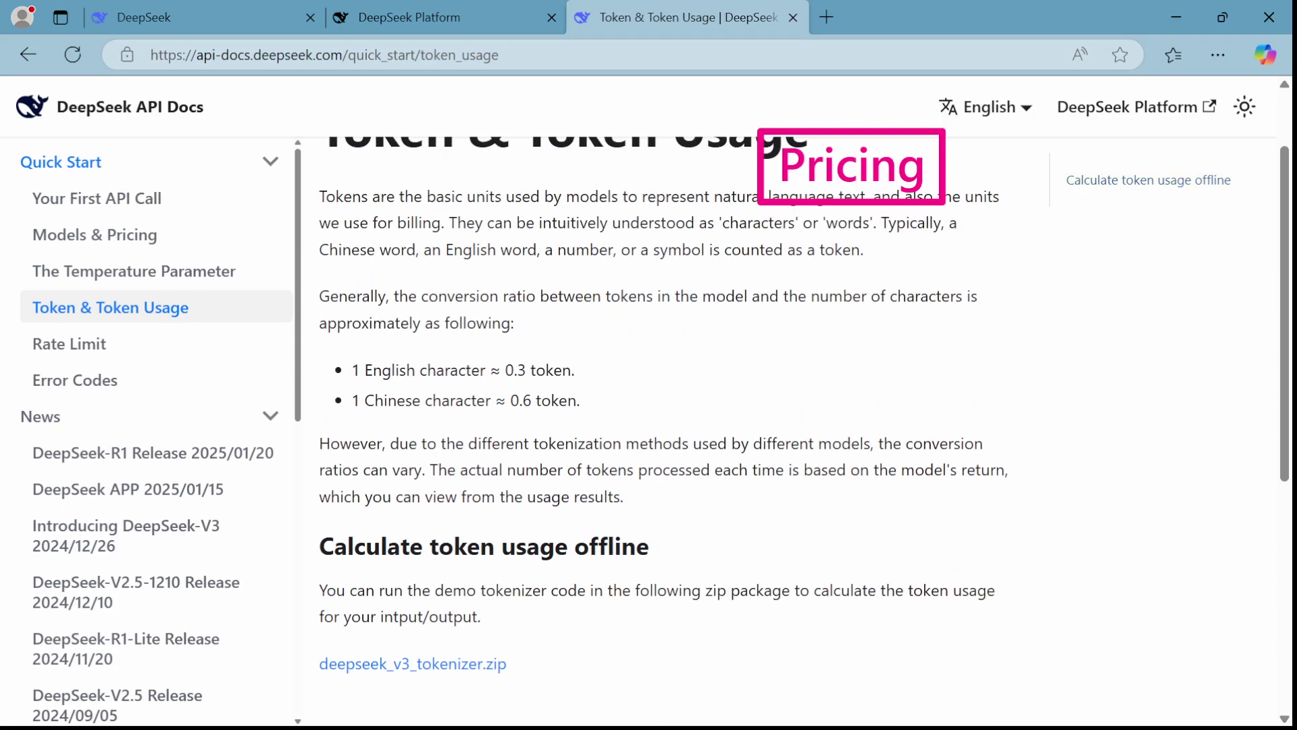